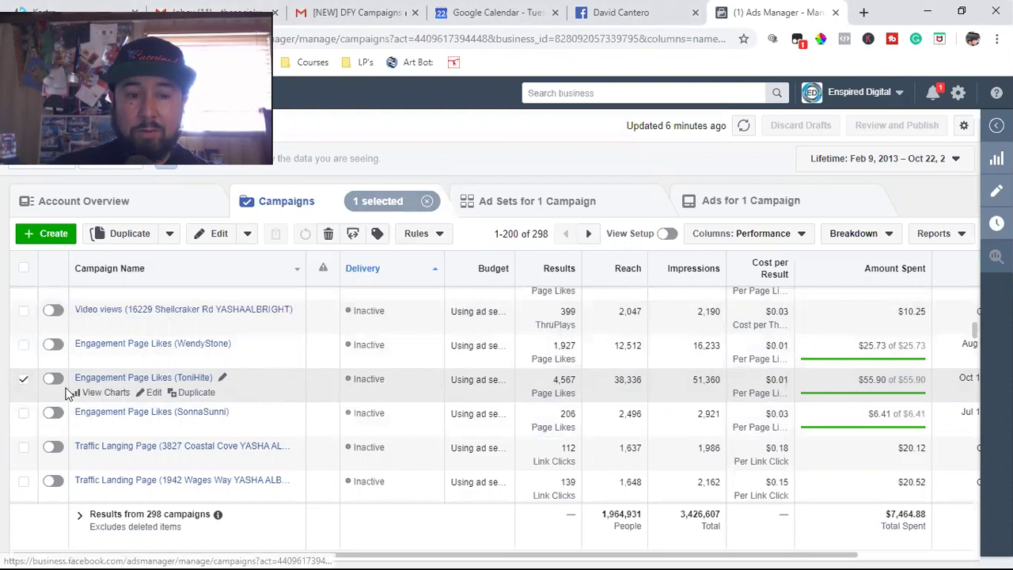
# - Examine the amount spent and the page-like results of the selected page-likes campaign
pyautogui.doubleClick(866, 380)
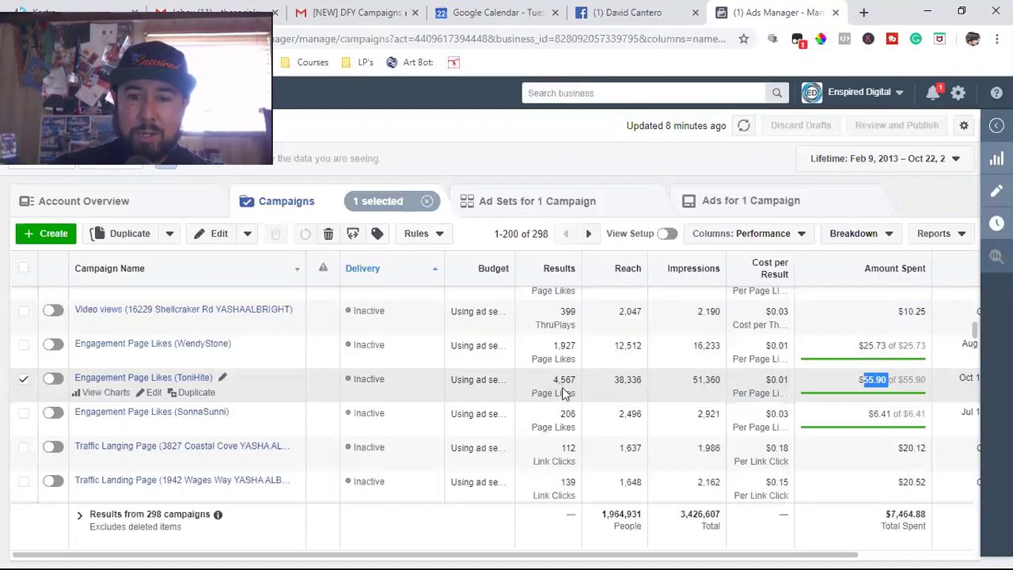
pyautogui.doubleClick(564, 381)
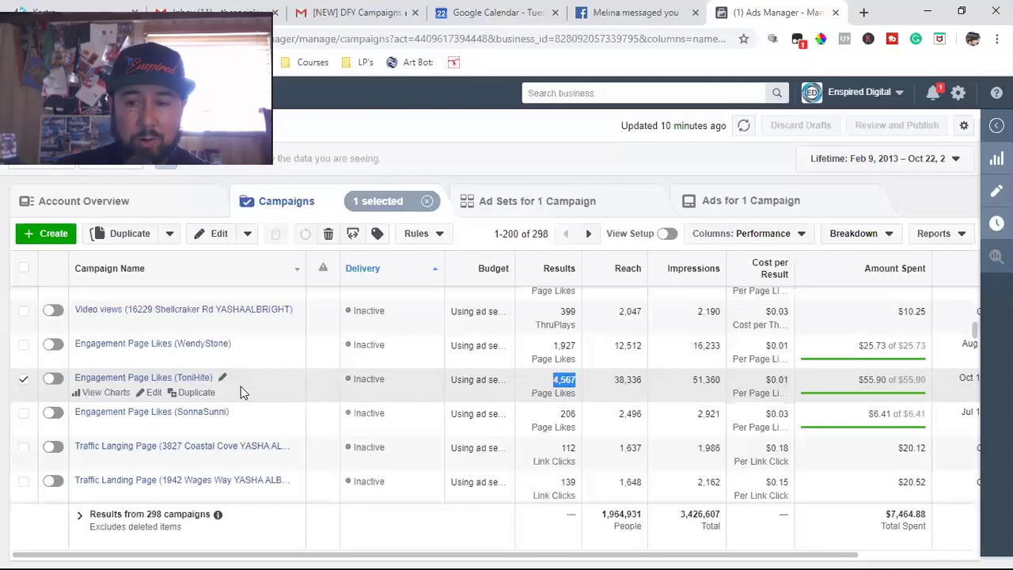
pyautogui.click(571, 384)
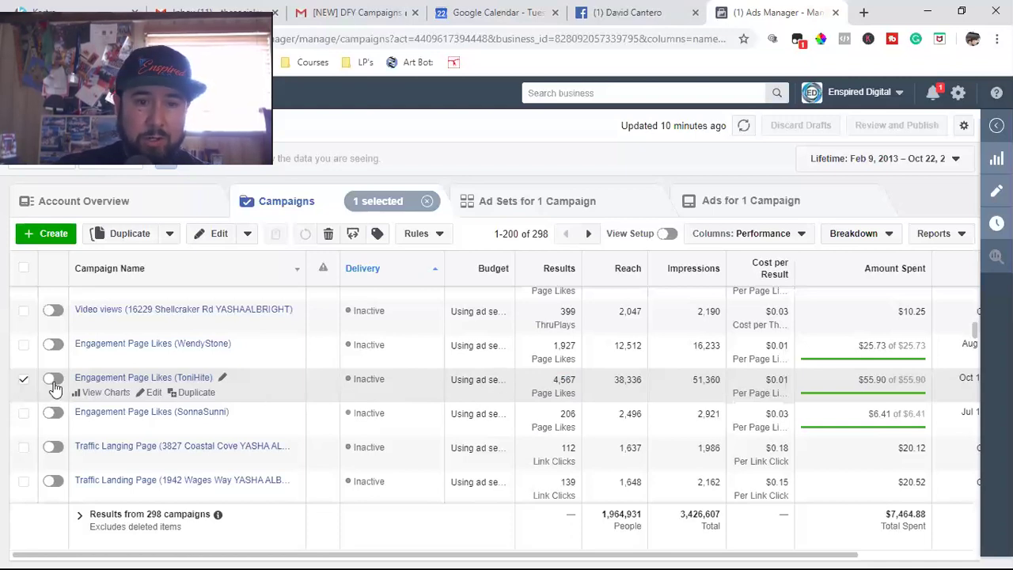
# - Turn on the selected page-likes campaign and open its ad set for editing
pyautogui.click(54, 382)
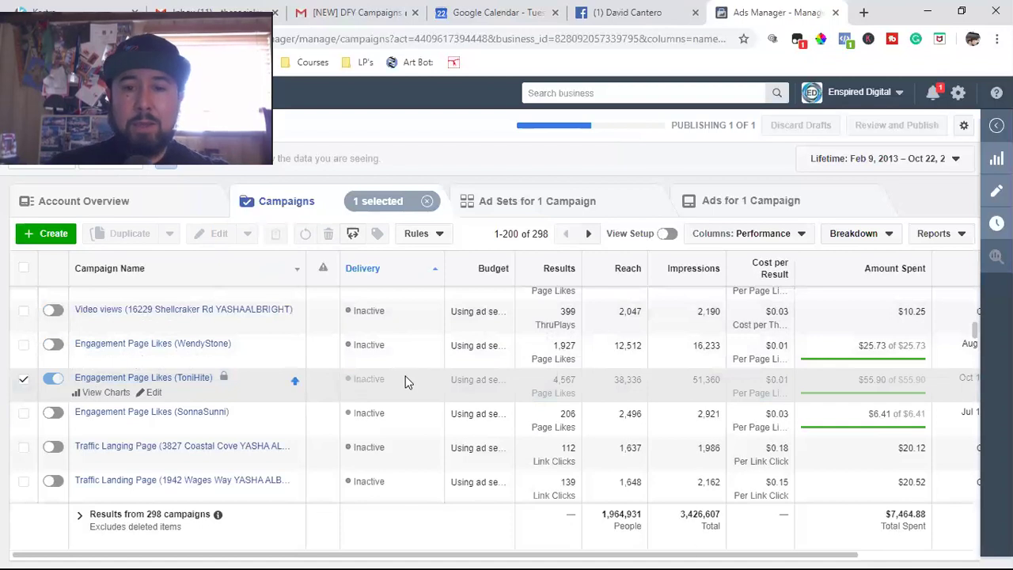
pyautogui.click(504, 202)
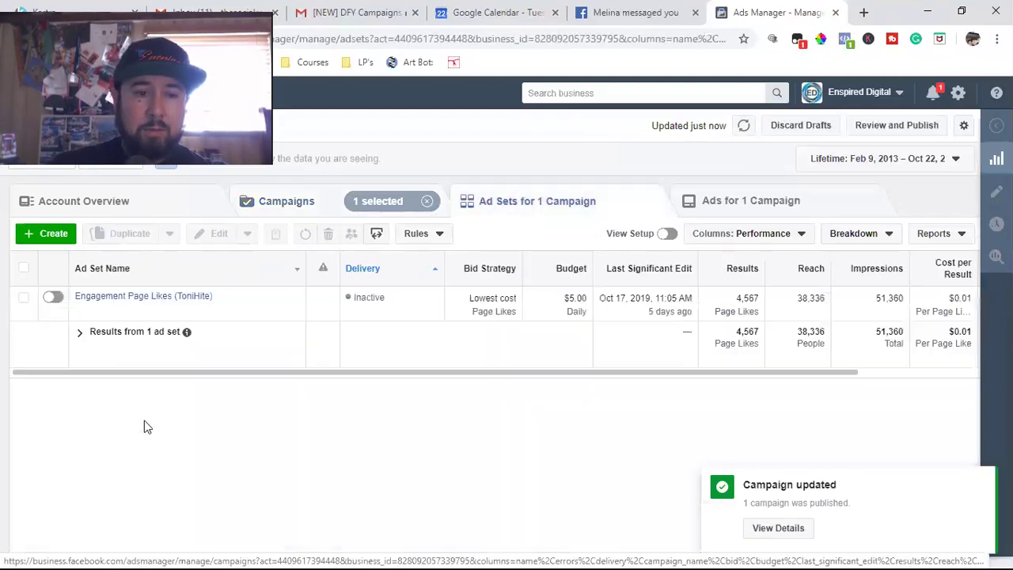
pyautogui.moveTo(155, 316)
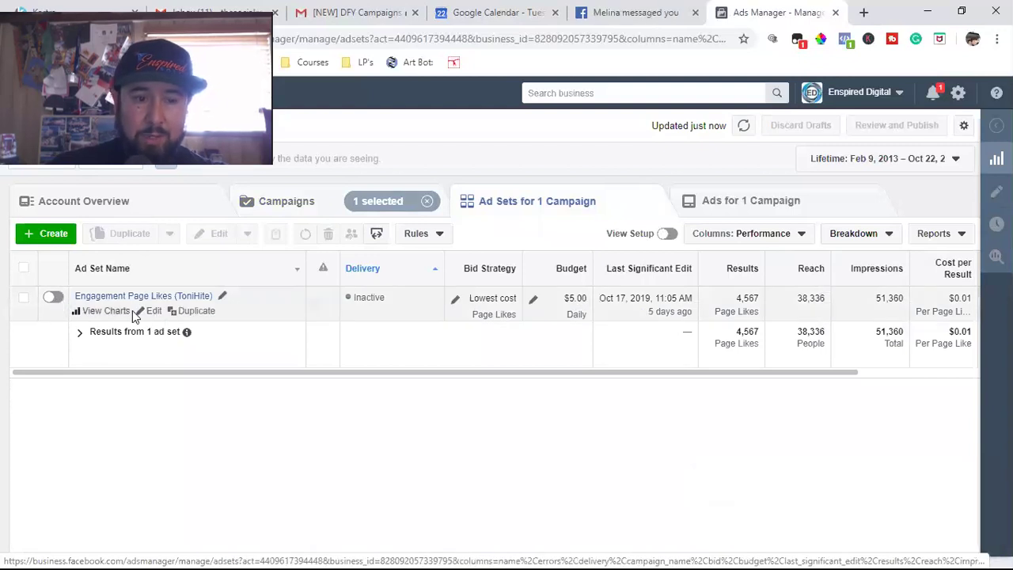
pyautogui.click(151, 310)
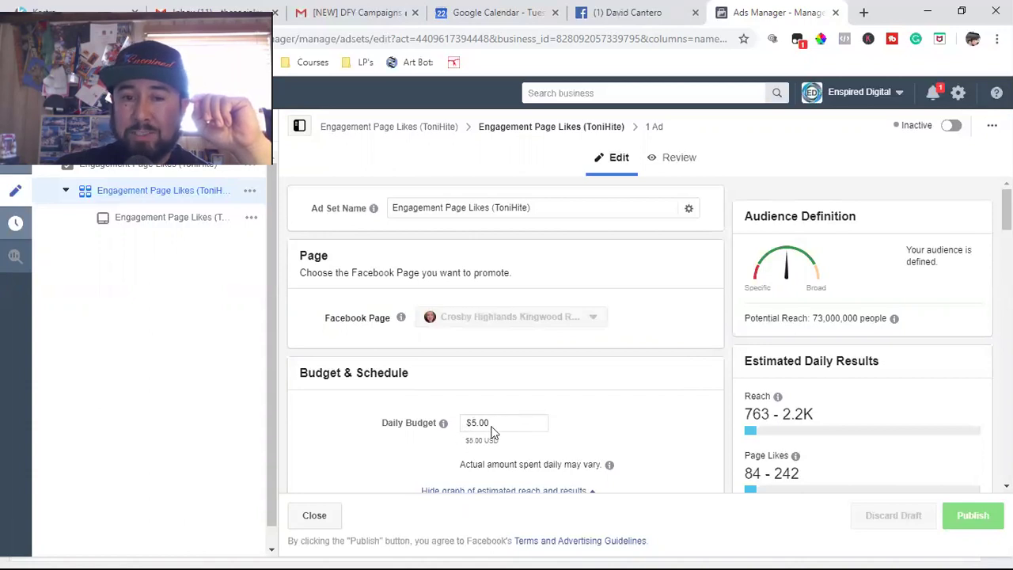
# - Set the ad set's end date to October 24, 2019, and publish the change
pyautogui.doubleClick(456, 207)
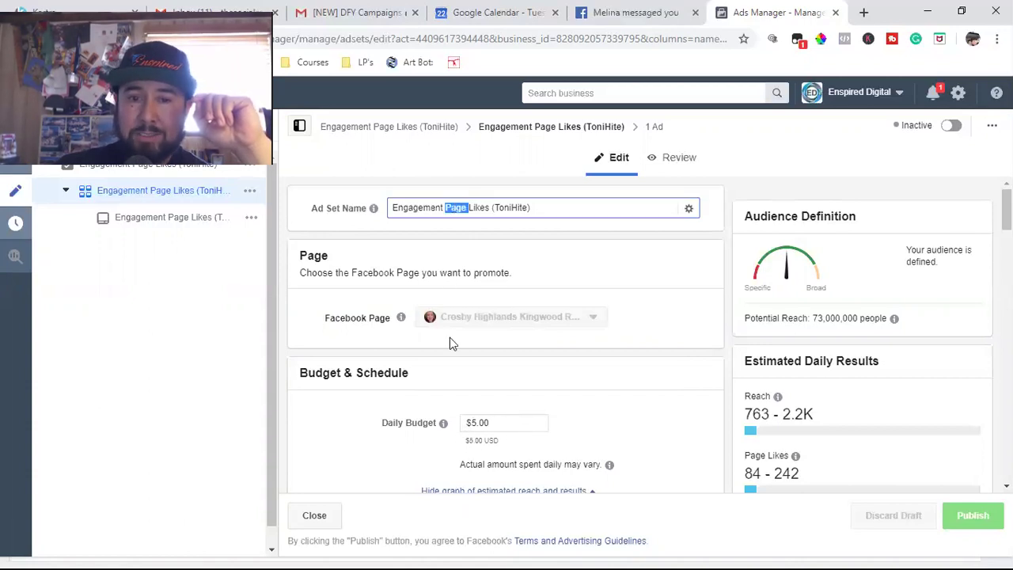
pyautogui.scroll(-5, 443, 385)
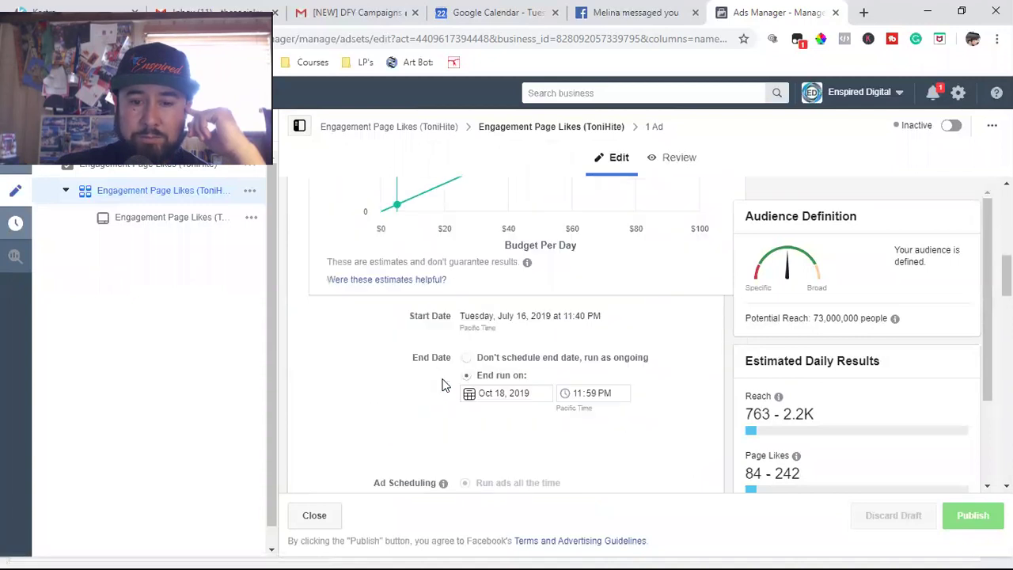
pyautogui.scroll(-1, 441, 385)
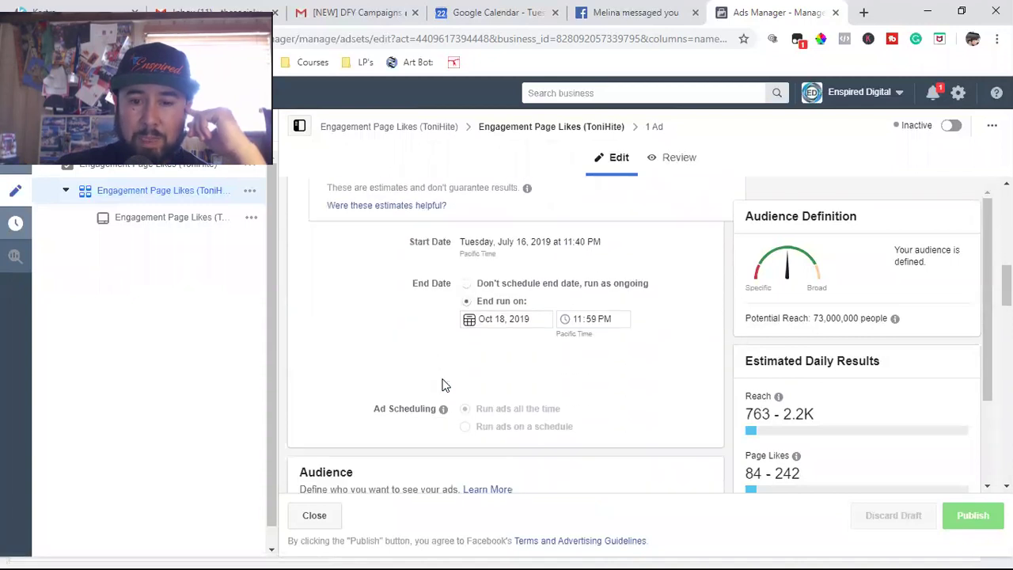
pyautogui.click(496, 318)
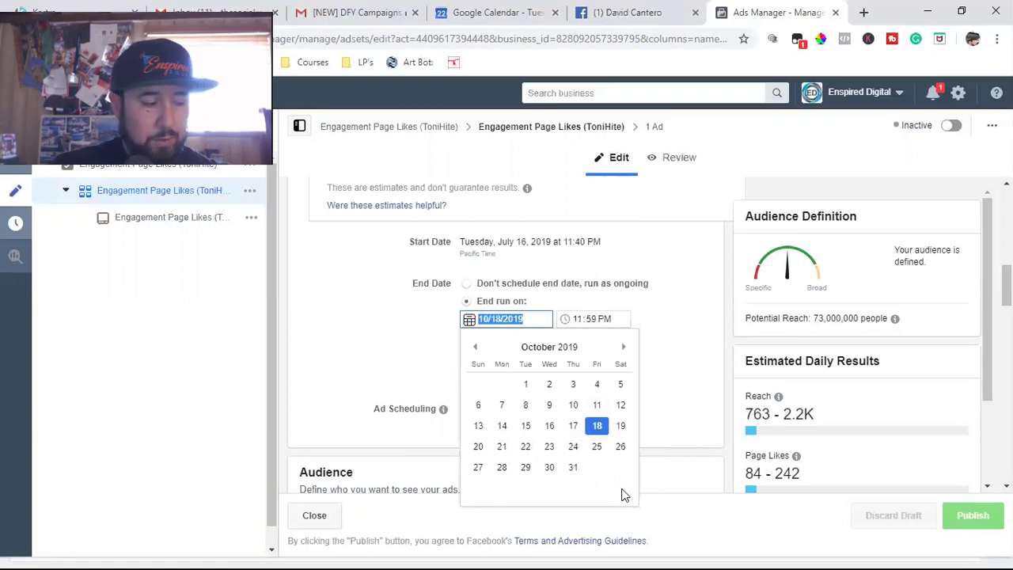
pyautogui.click(528, 448)
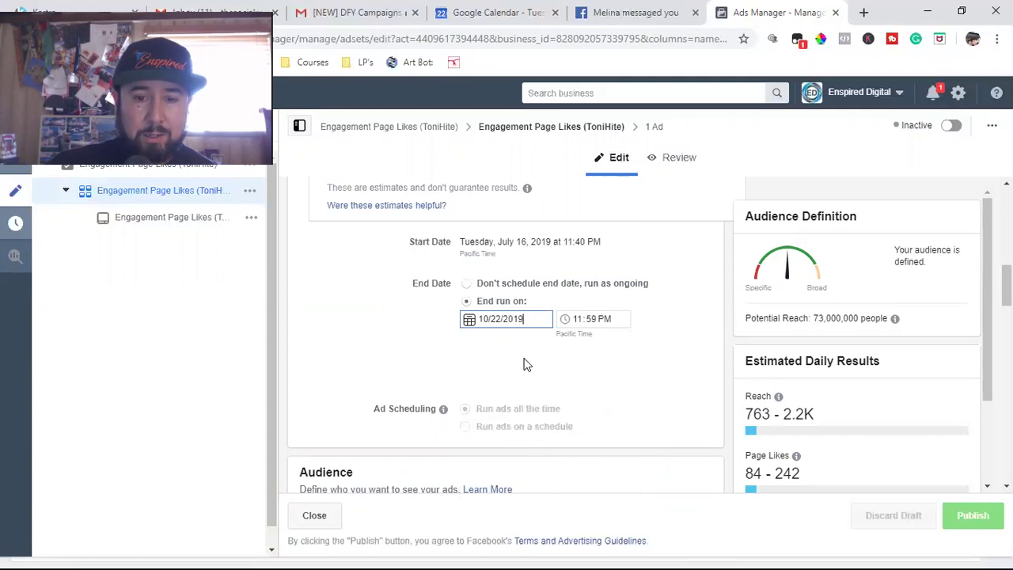
pyautogui.click(499, 320)
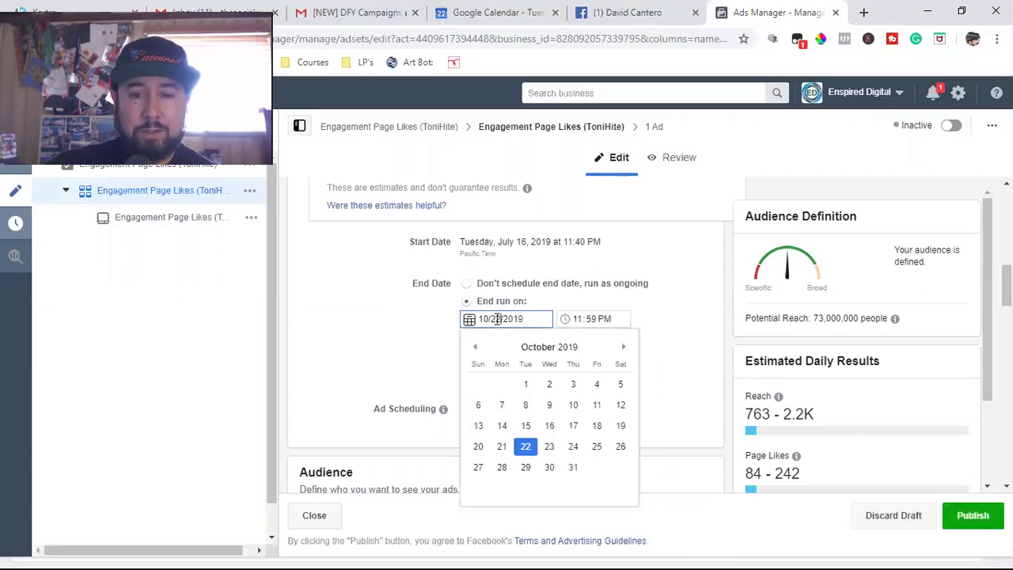
pyautogui.click(572, 450)
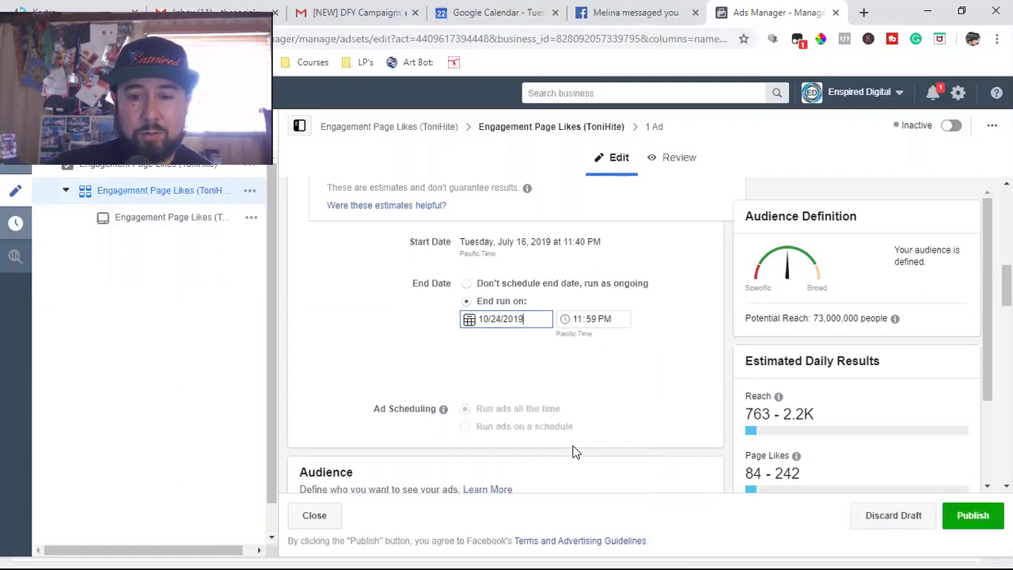
pyautogui.click(576, 322)
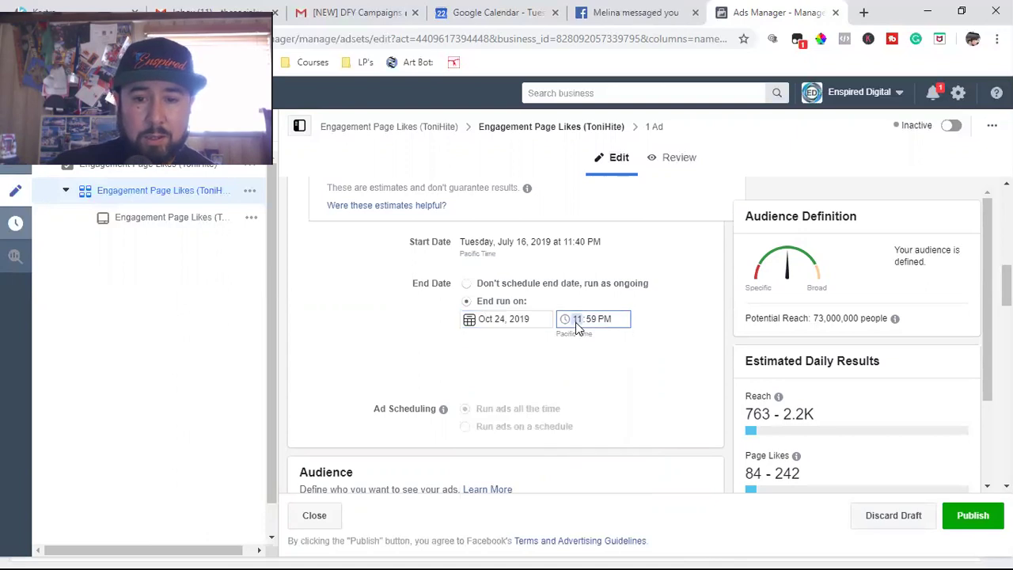
pyautogui.click(666, 434)
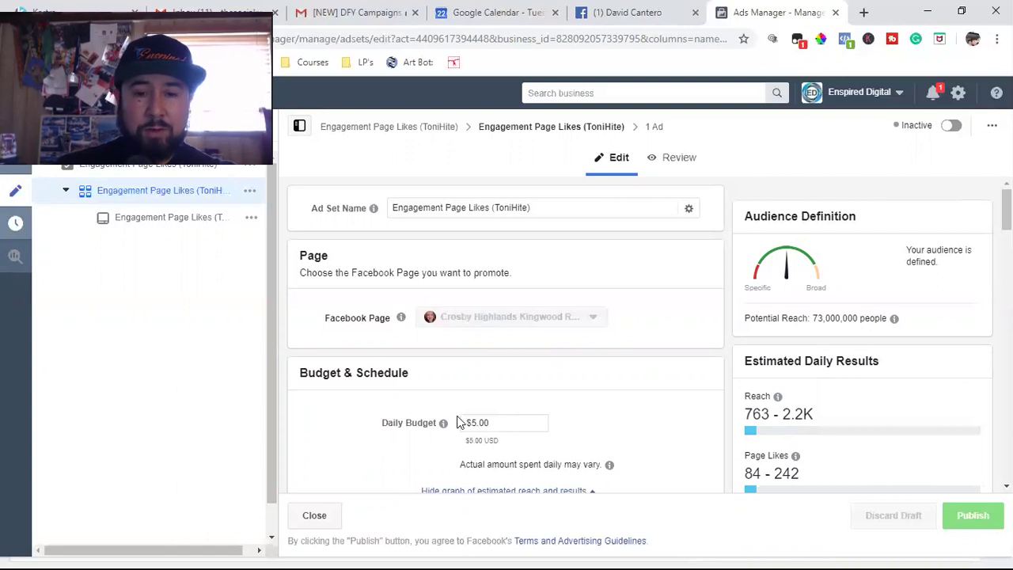
# - Check the ad set's budget and schedule, close the editor, and turn on the ad set
pyautogui.moveTo(441, 422)
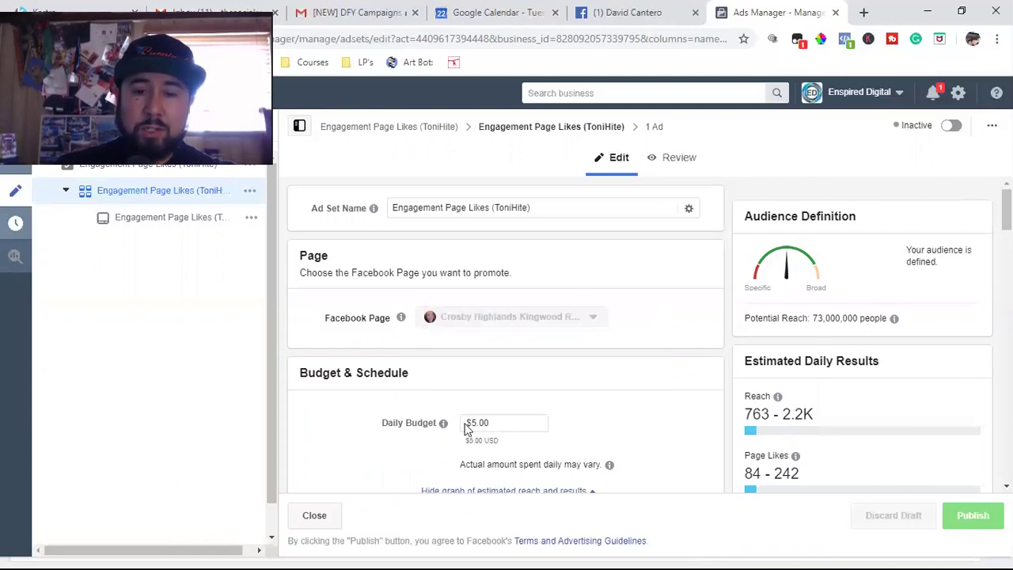
pyautogui.scroll(-1, 451, 428)
pyautogui.scroll(-8, 451, 429)
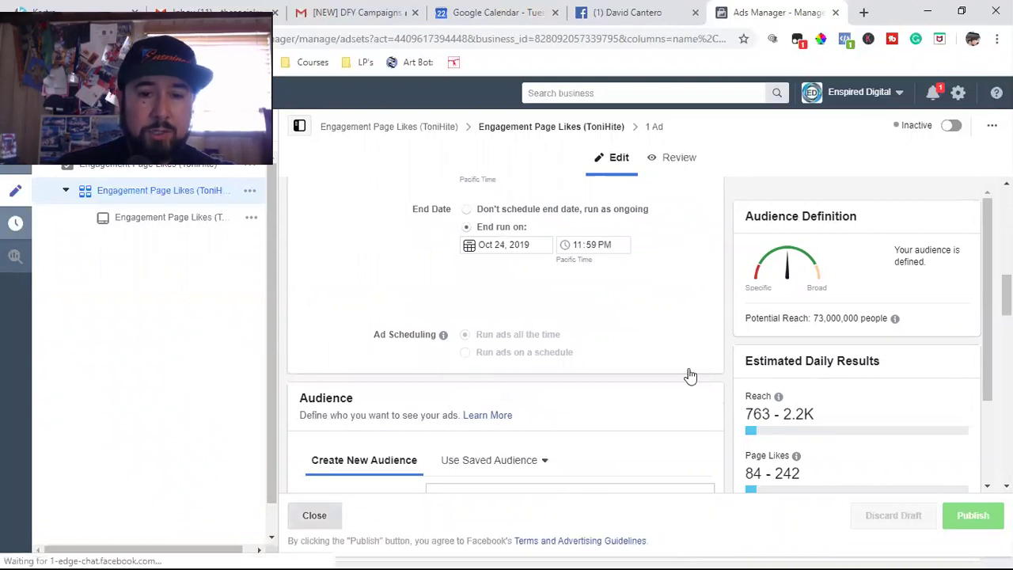
pyautogui.press('Escape')
pyautogui.click(54, 298)
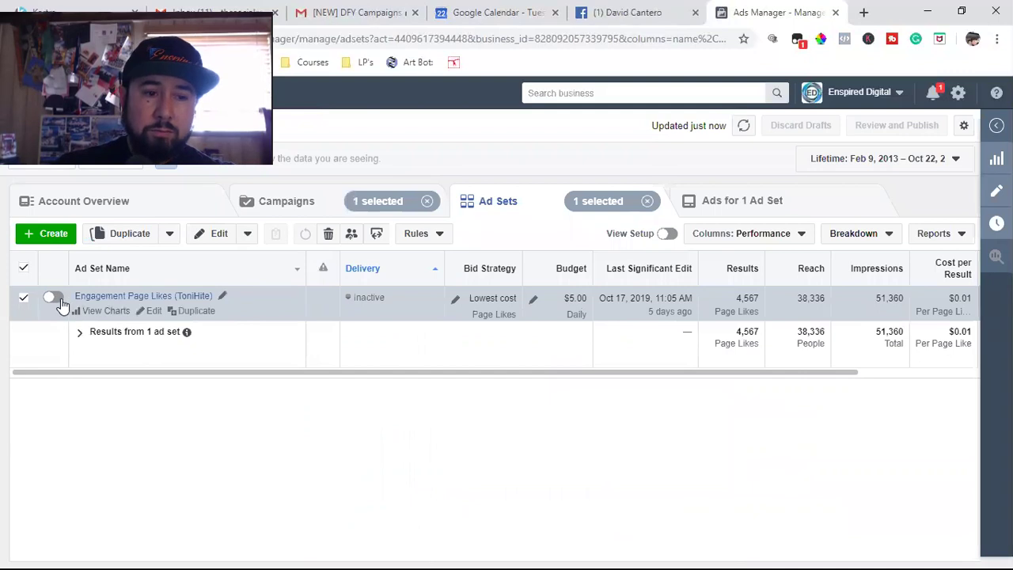
# - Turn on the ad inside the page-likes ad set and return to the campaigns list
pyautogui.click(687, 201)
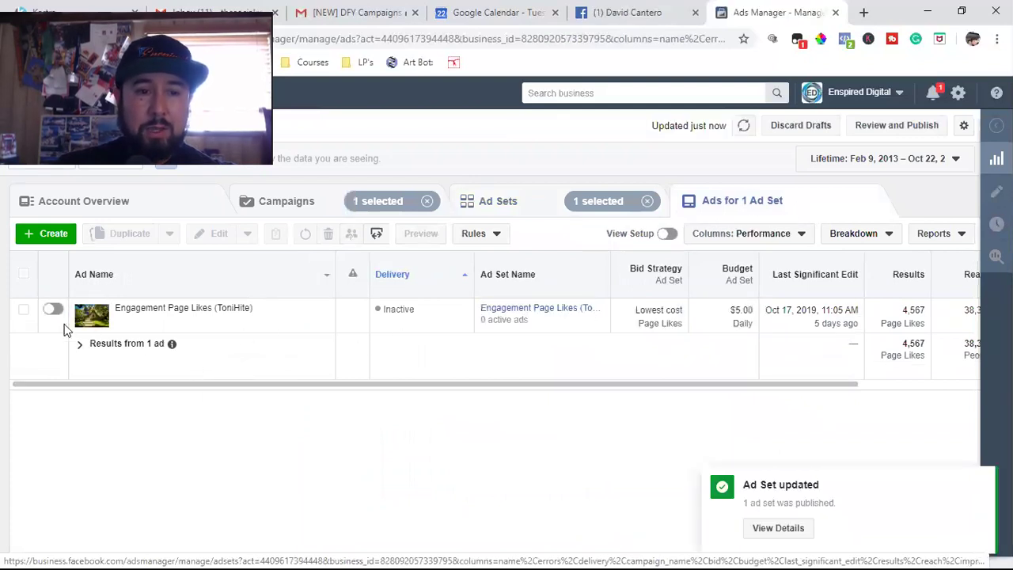
pyautogui.moveTo(207, 323)
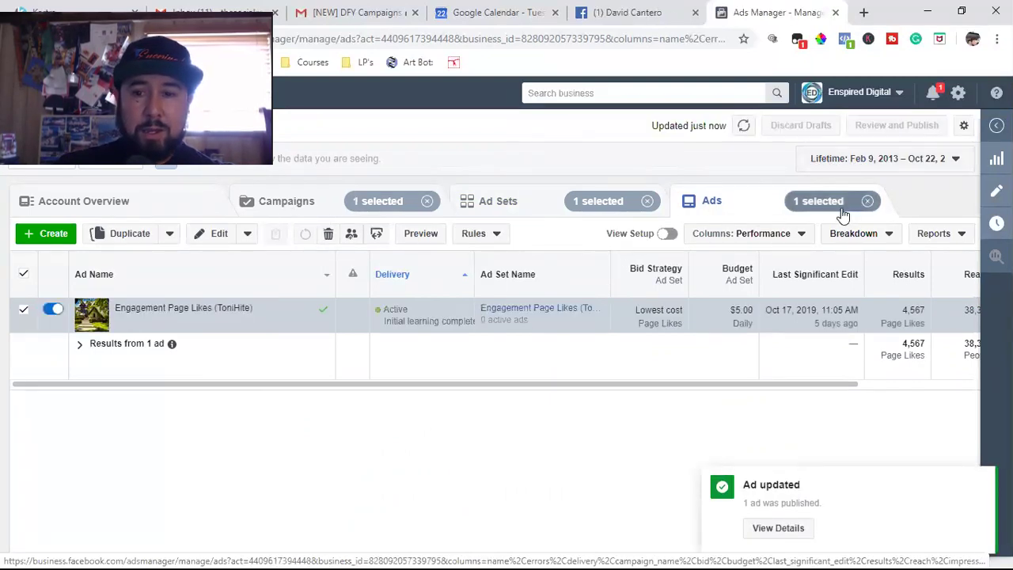
pyautogui.click(648, 201)
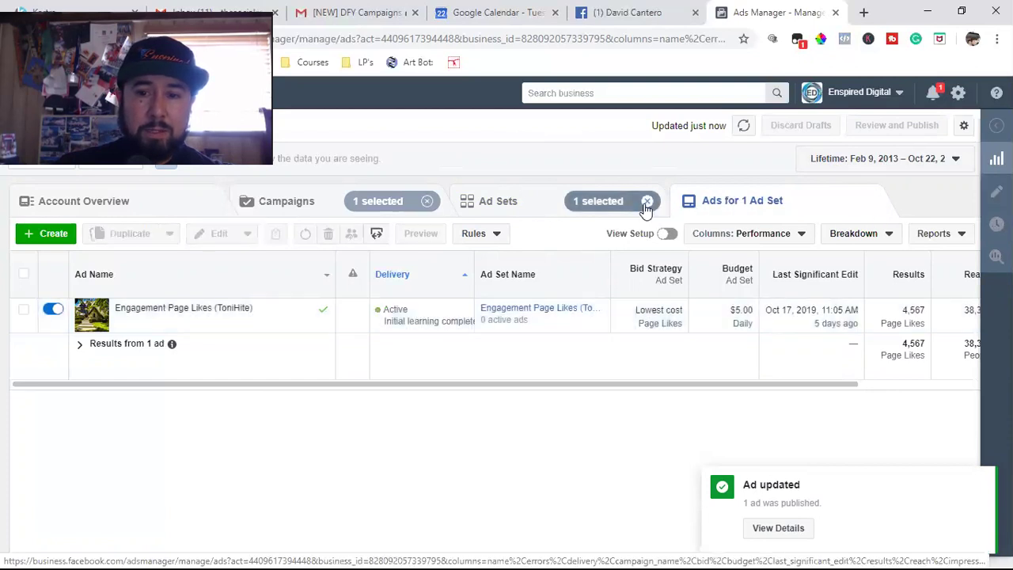
pyautogui.click(289, 206)
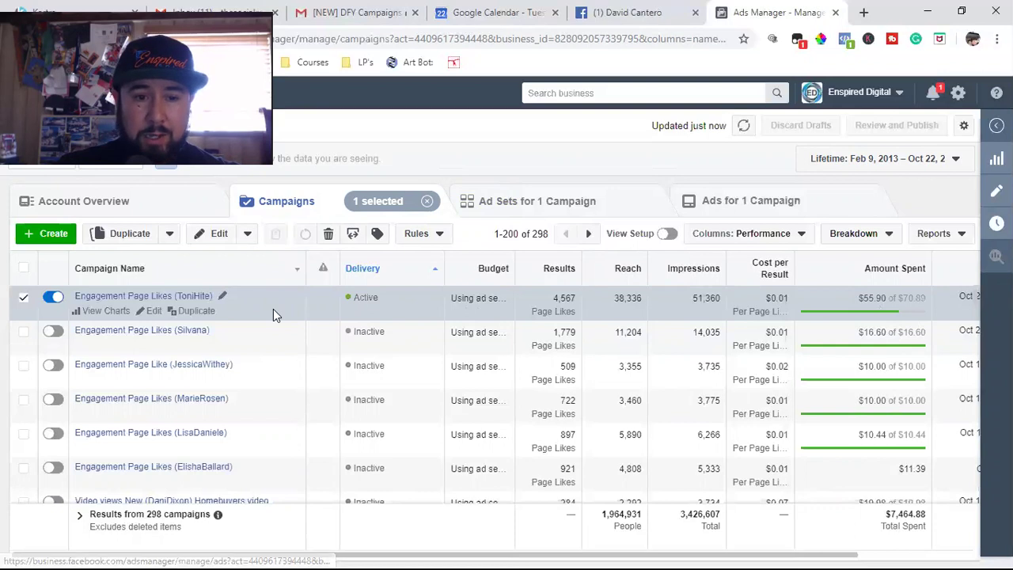
# - Edit the active campaign's ad set to end its run on October 23, 2019, and publish the change
pyautogui.click(501, 207)
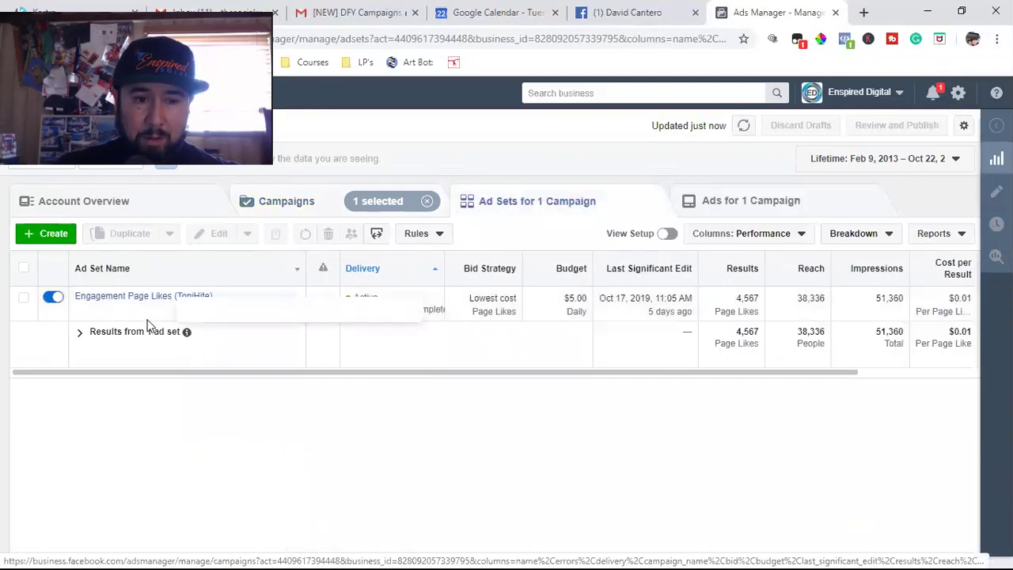
pyautogui.click(153, 313)
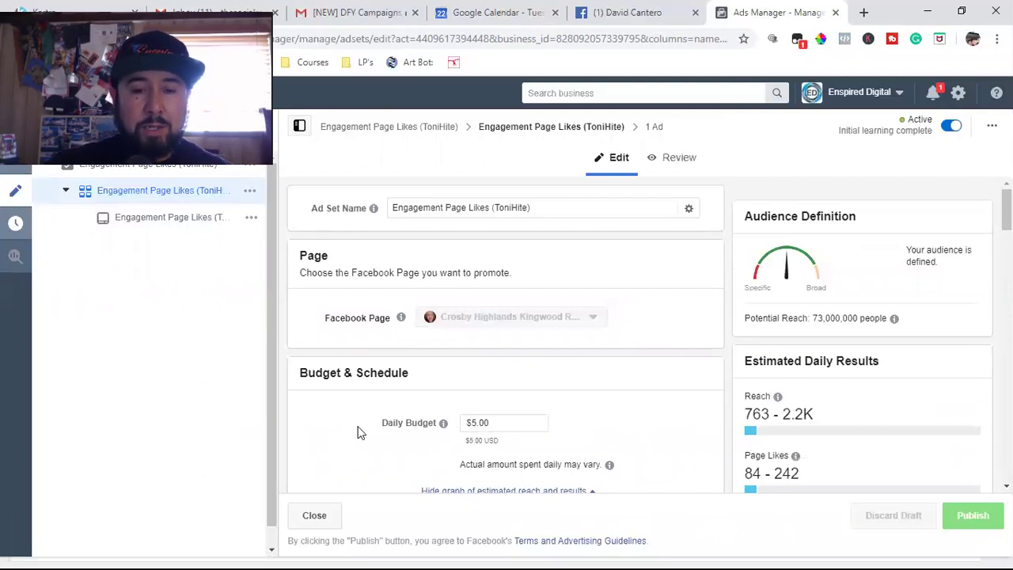
pyautogui.scroll(-6, 364, 432)
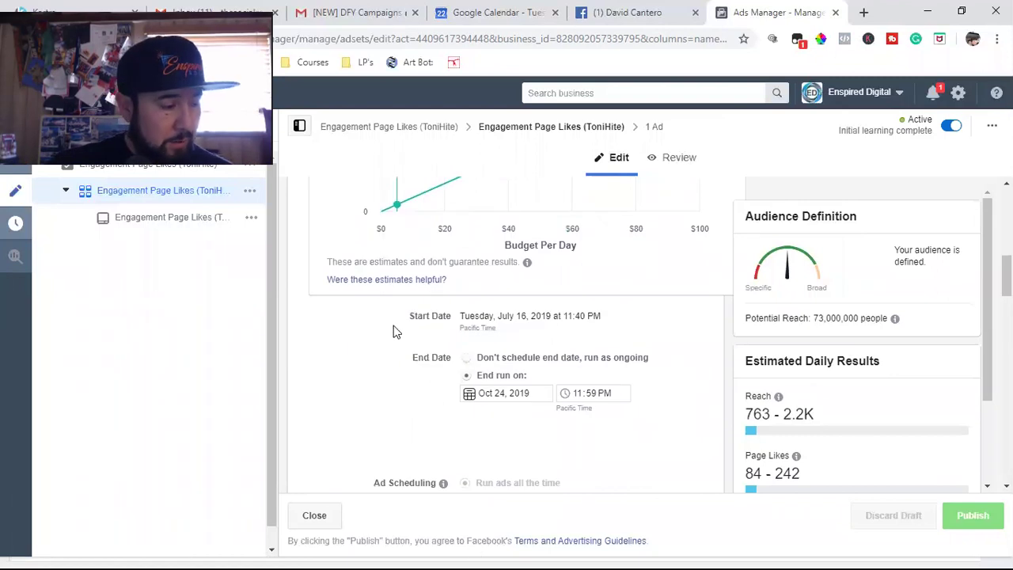
pyautogui.click(496, 398)
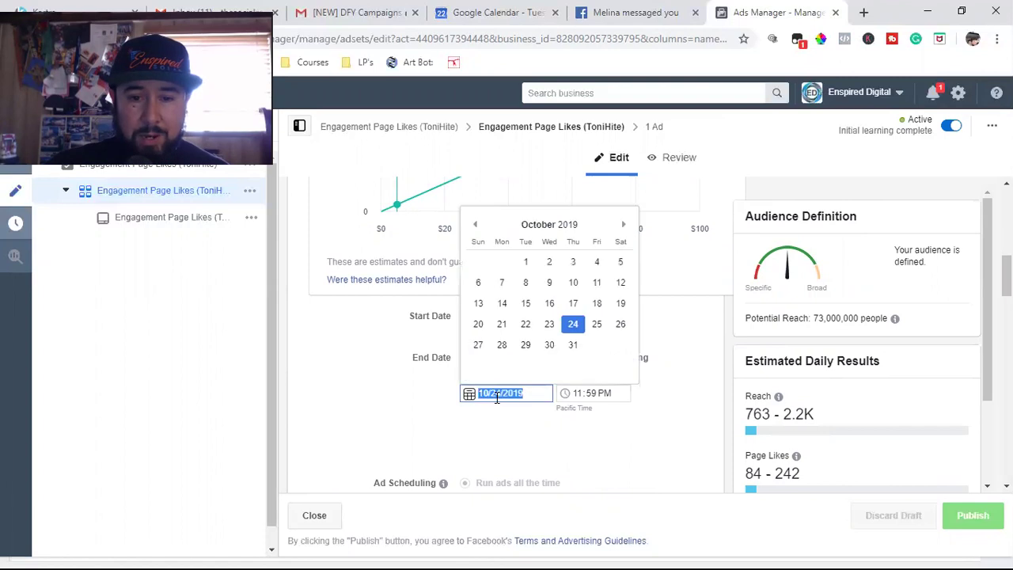
pyautogui.click(549, 325)
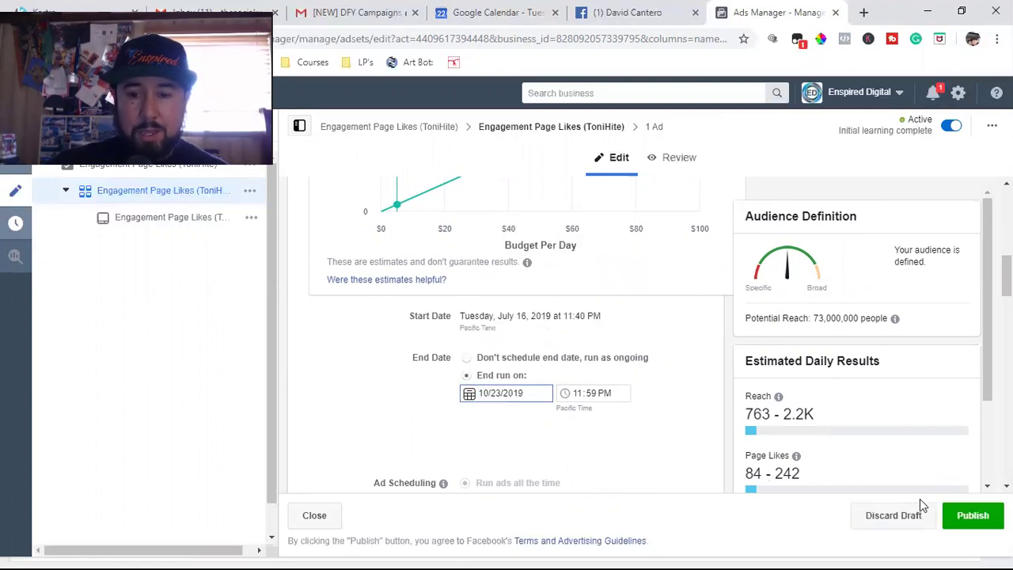
pyautogui.click(962, 518)
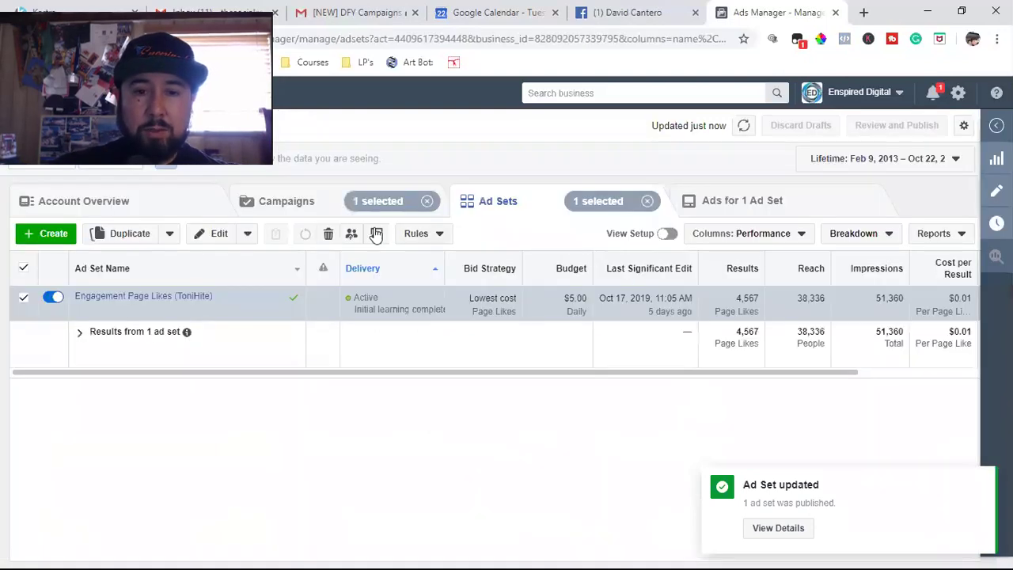
# - Review the active campaign's spending limit and page-like results in the campaigns list
pyautogui.click(307, 208)
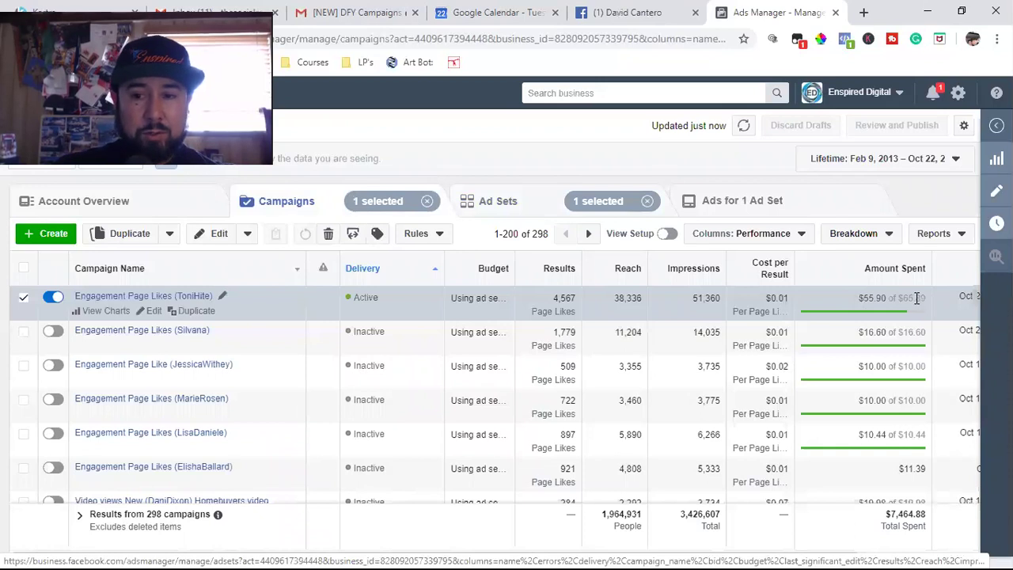
pyautogui.doubleClick(910, 298)
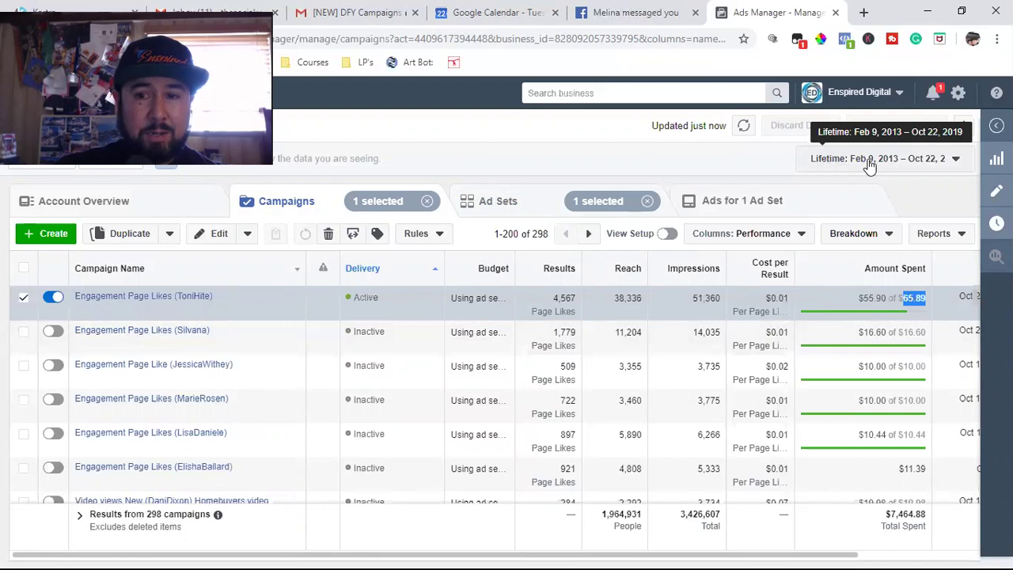
pyautogui.moveTo(898, 314); pyautogui.dragTo(902, 302)
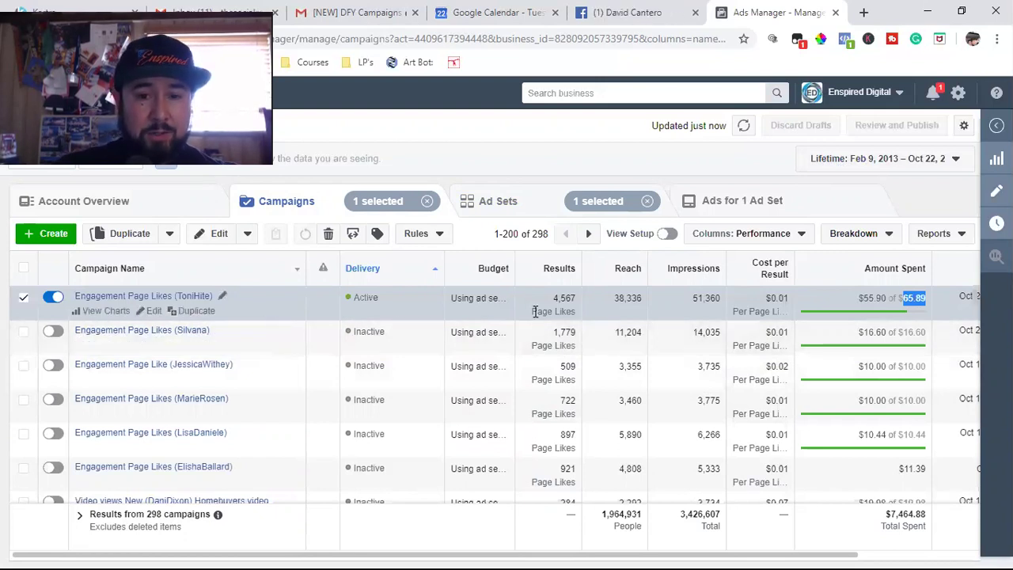
pyautogui.doubleClick(557, 299)
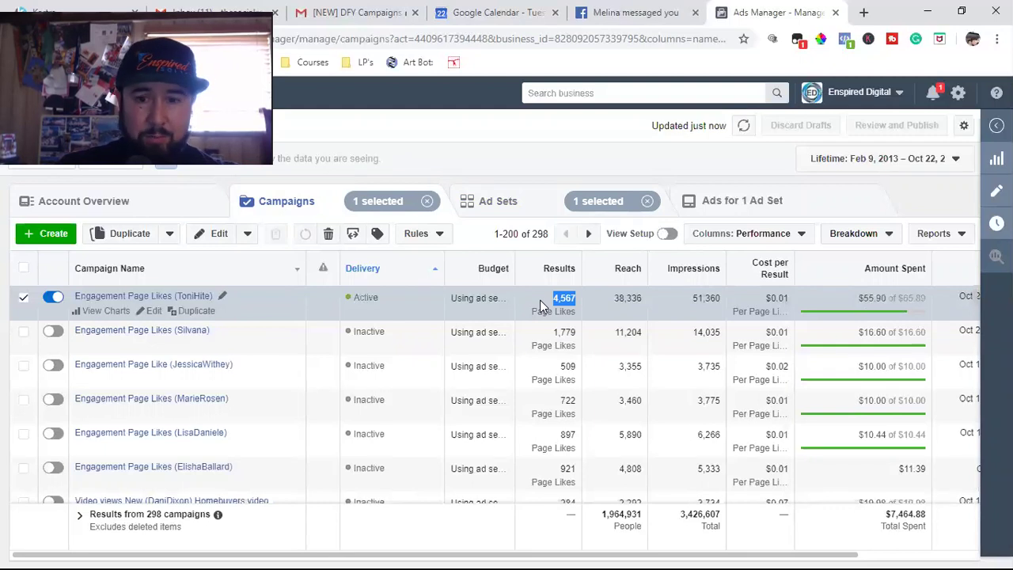
# - Switch to the Facebook profile page and close the open chat conversation
pyautogui.click(642, 13)
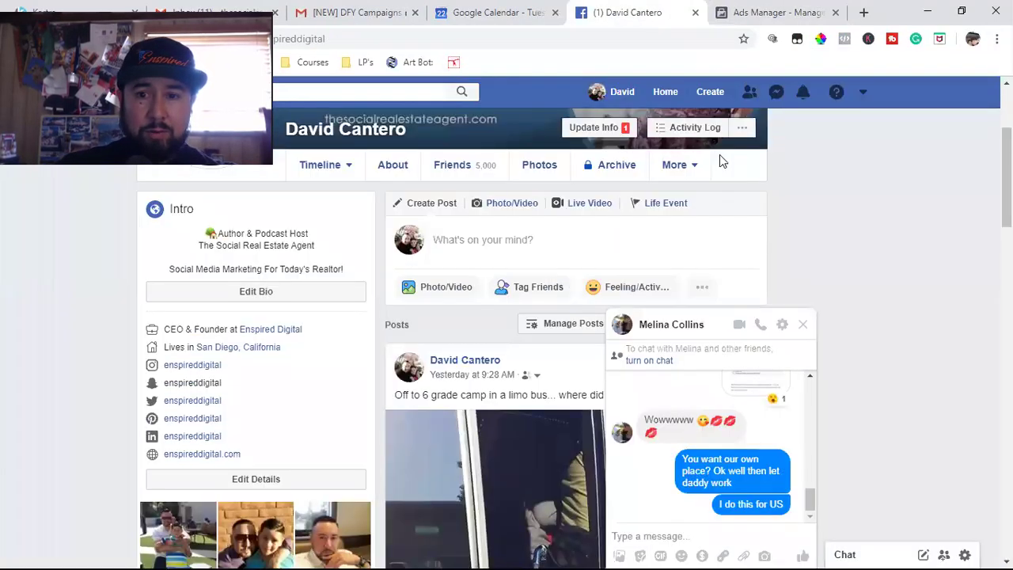
pyautogui.click(802, 323)
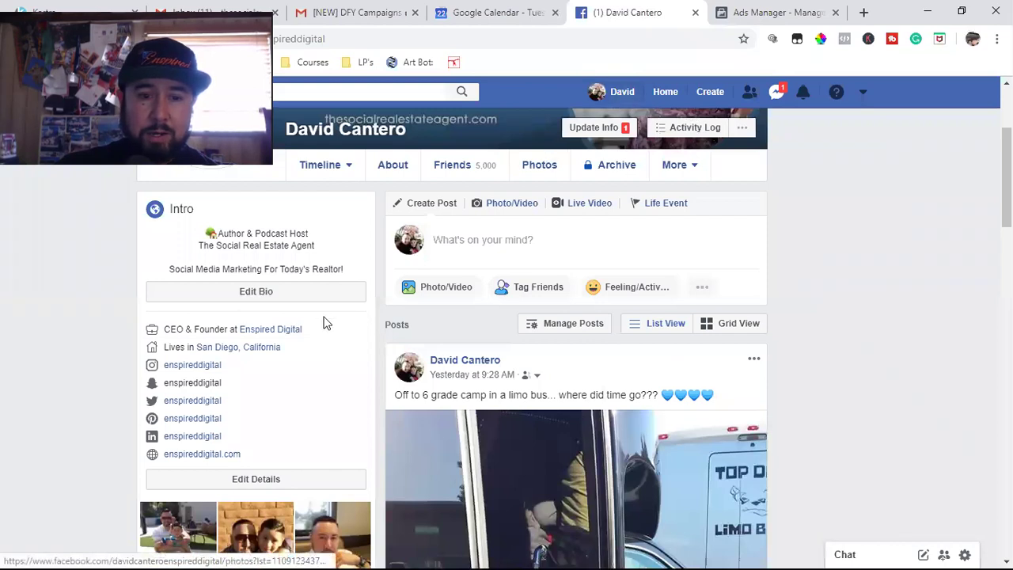
# - Open the Enspired Digital page's About section and look through its contact information
pyautogui.click(389, 369)
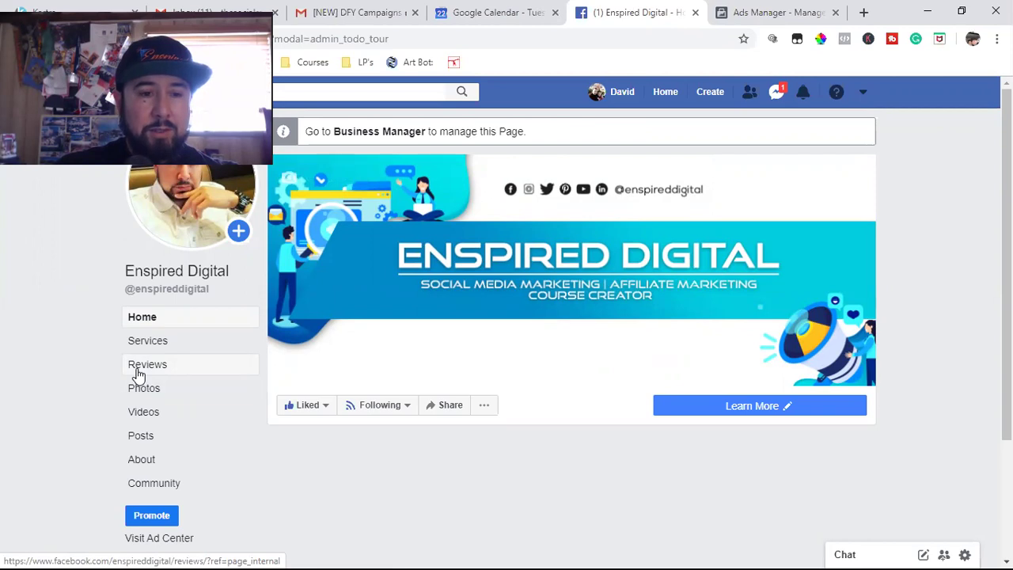
pyautogui.click(143, 460)
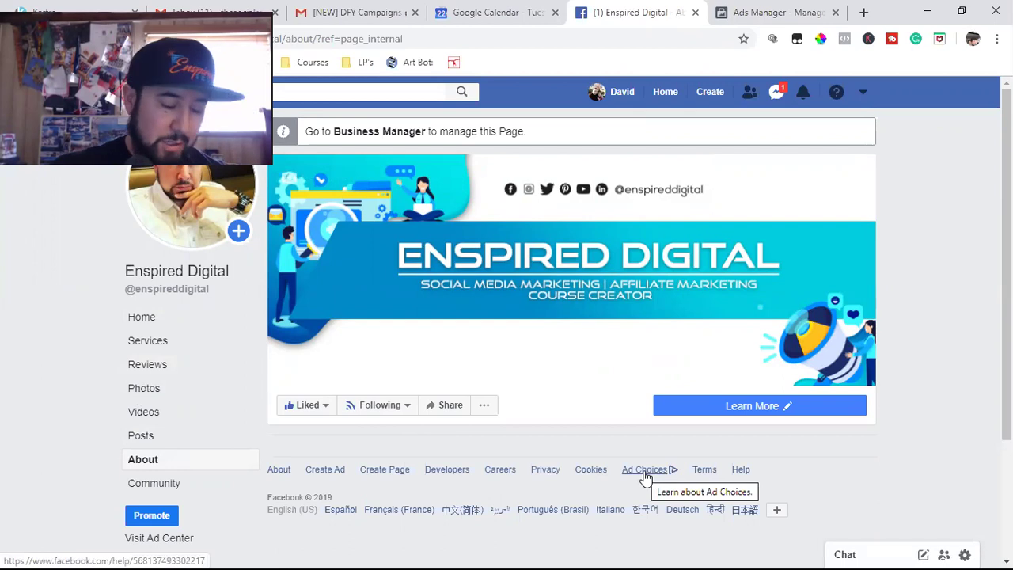
pyautogui.scroll(-2, 169, 470)
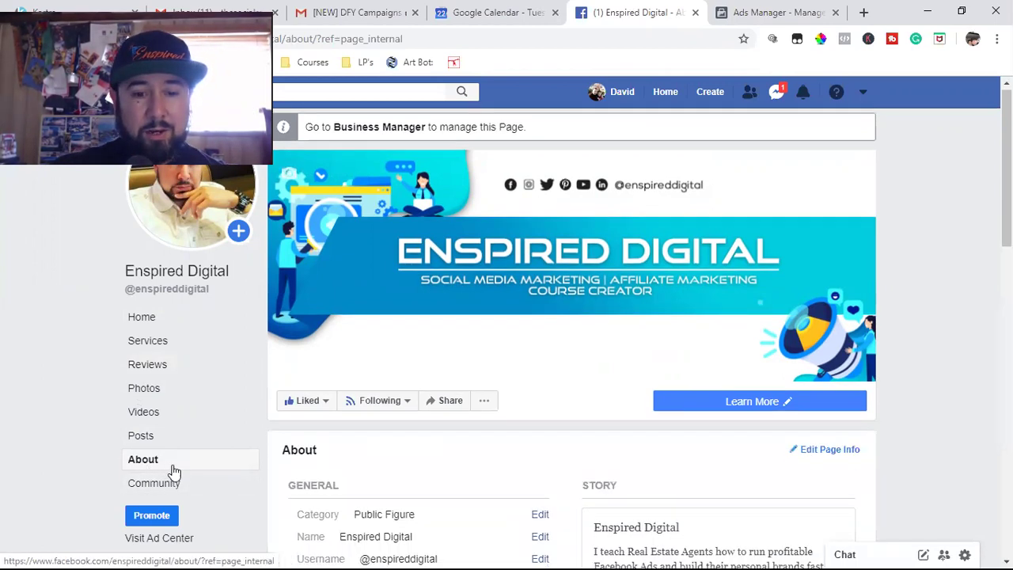
pyautogui.scroll(-5, 267, 470)
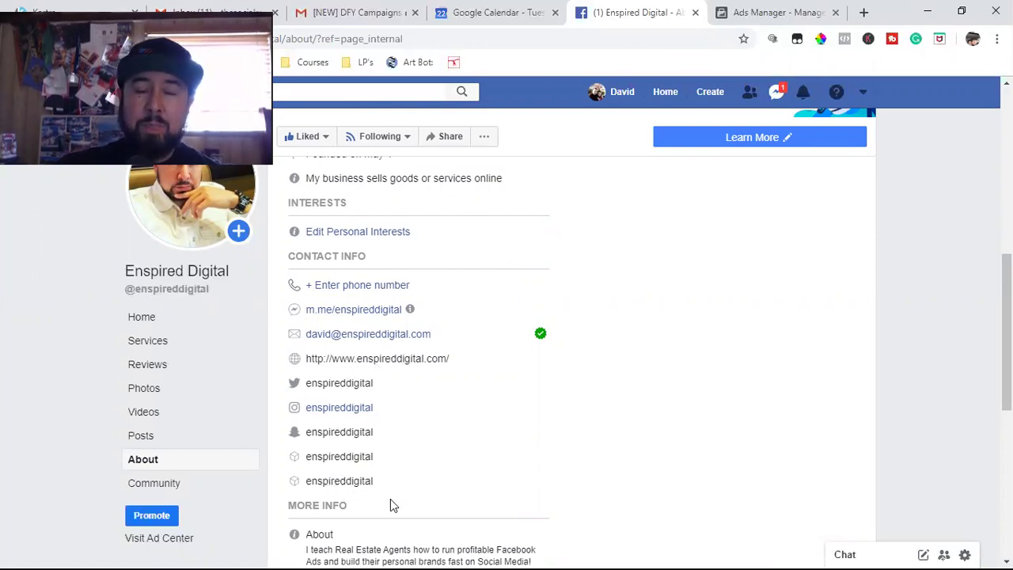
# - Return to the Enspired Digital page's home view and check its likes and follows
pyautogui.click(158, 321)
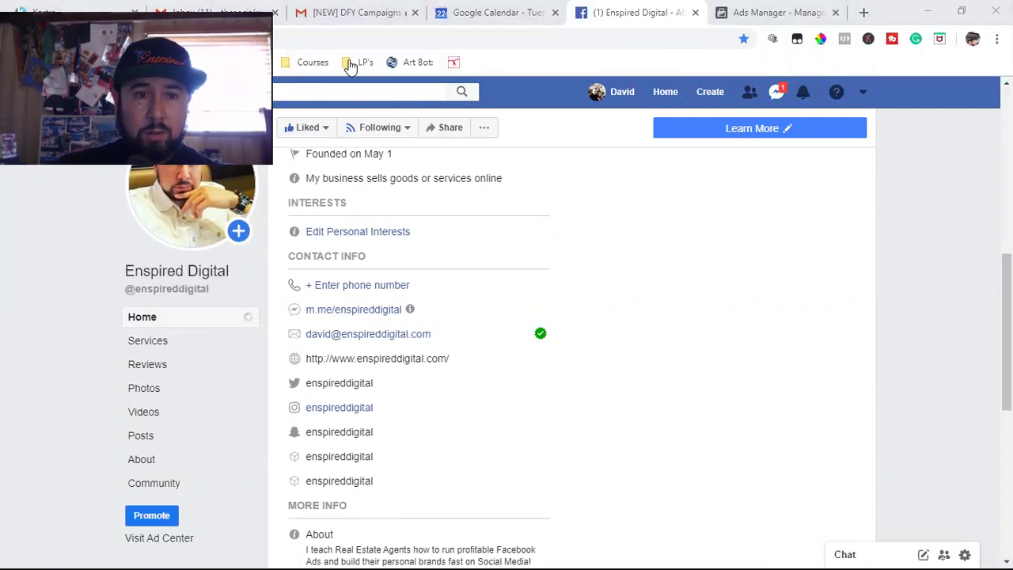
pyautogui.click(66, 38)
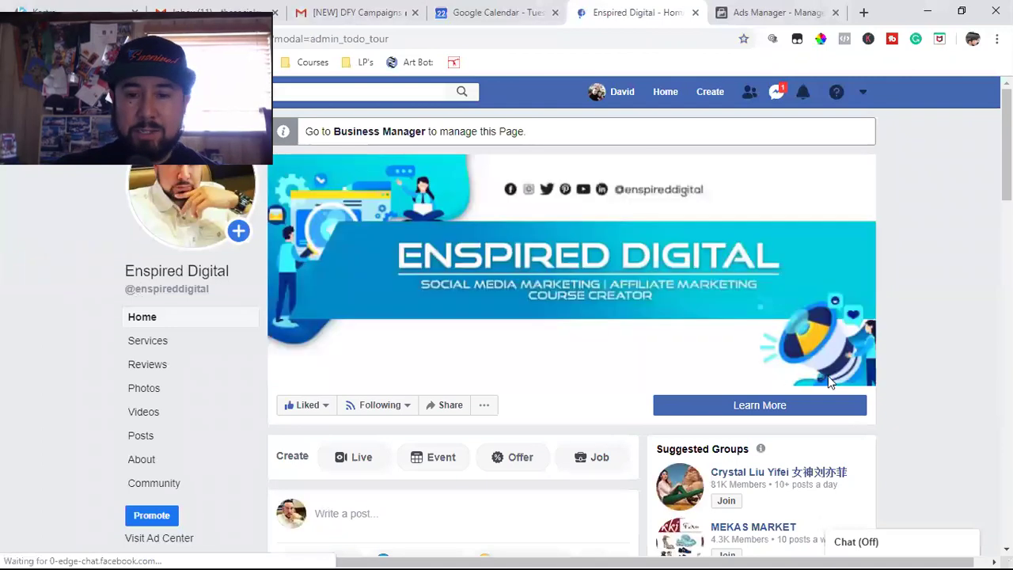
pyautogui.scroll(-3, 852, 418)
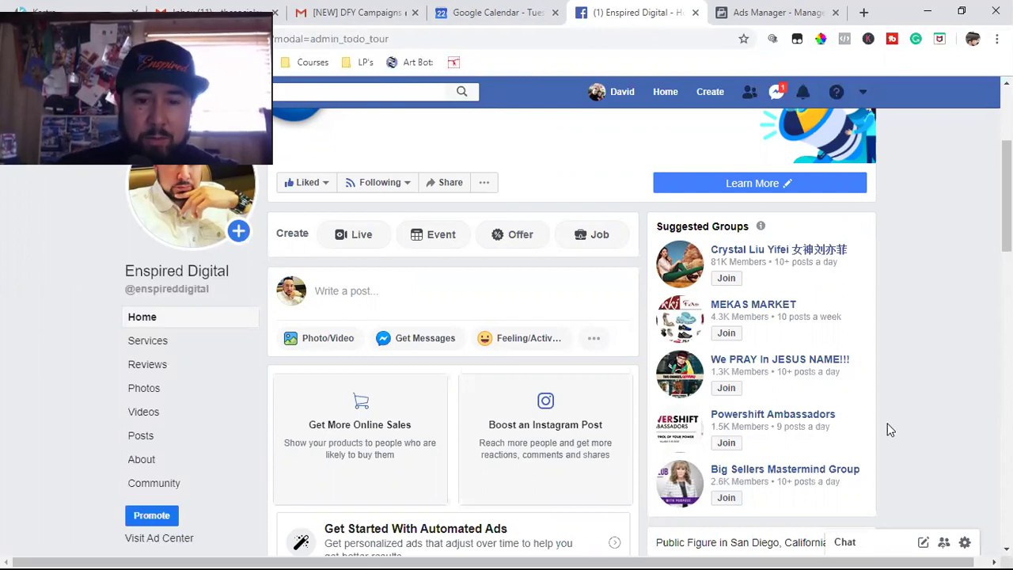
pyautogui.scroll(-6, 890, 429)
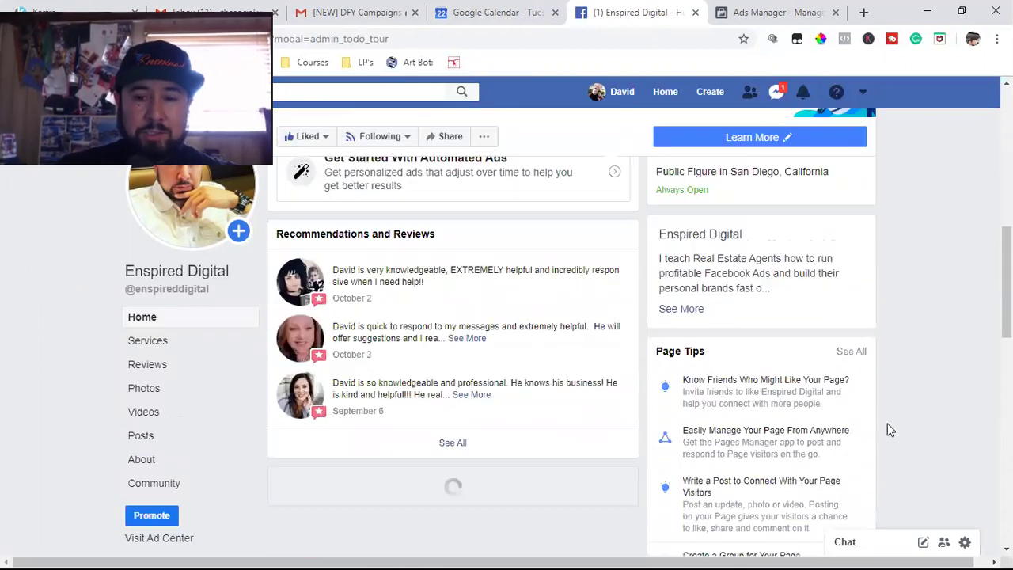
pyautogui.scroll(-4, 890, 429)
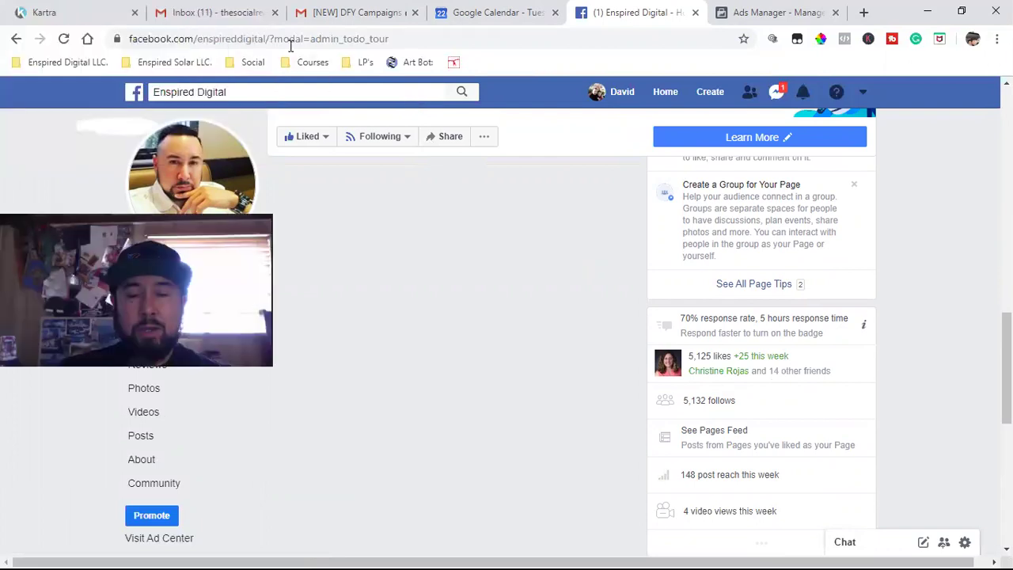
# - Search Facebook for Cantero Media Group, check its like count in the results, and open the page
pyautogui.click(251, 95)
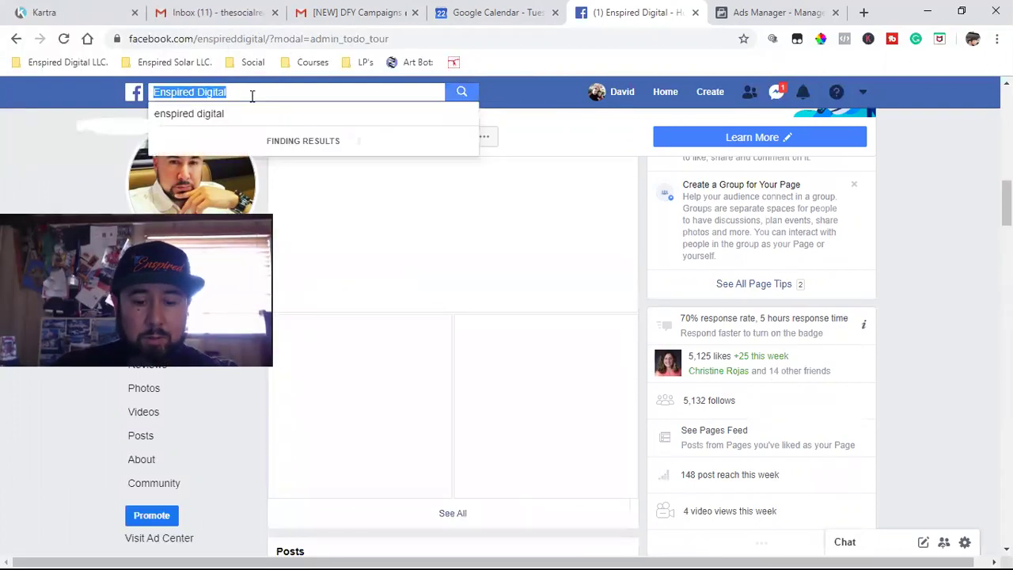
pyautogui.write('cantero')
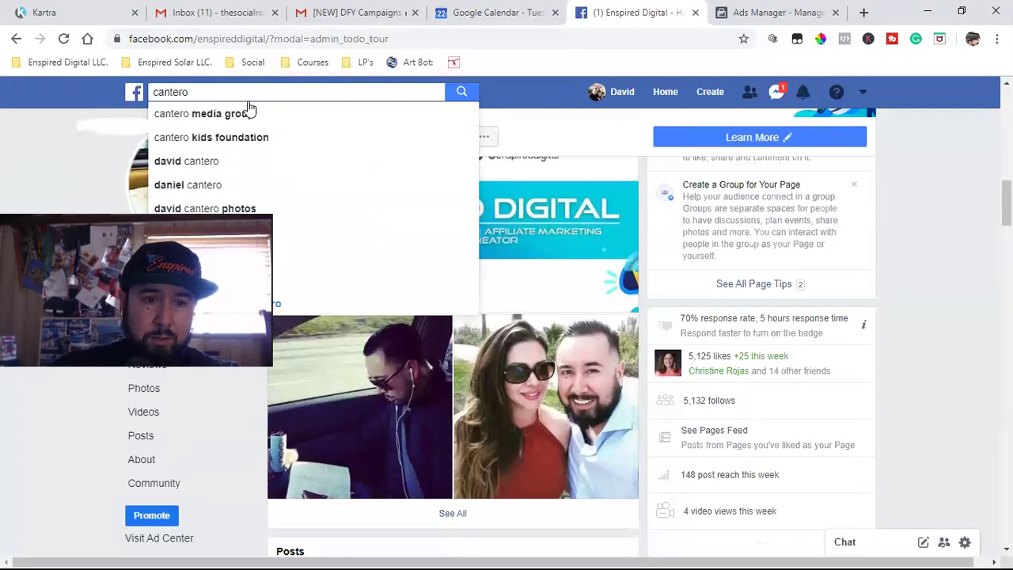
pyautogui.click(247, 113)
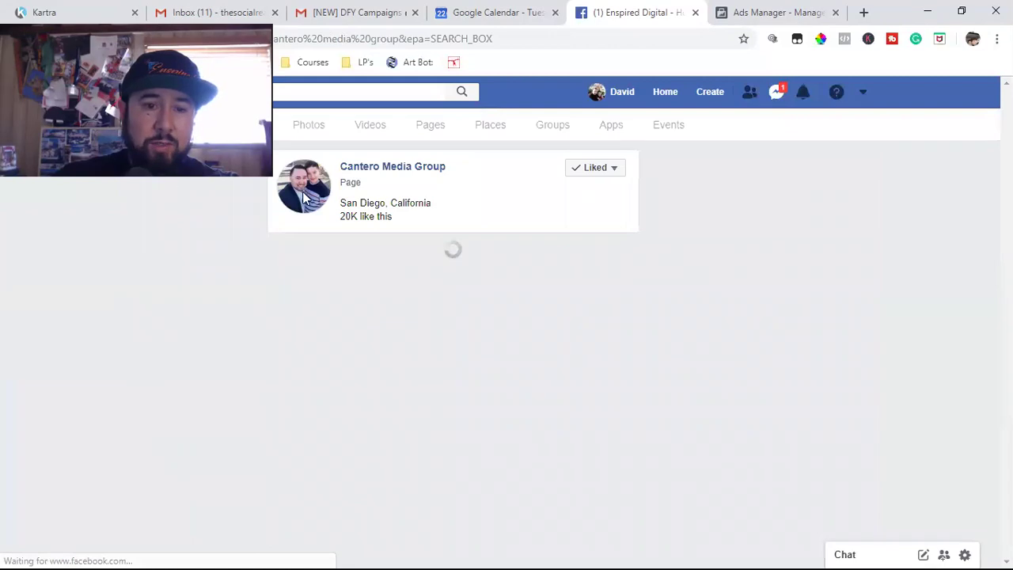
pyautogui.doubleClick(348, 215)
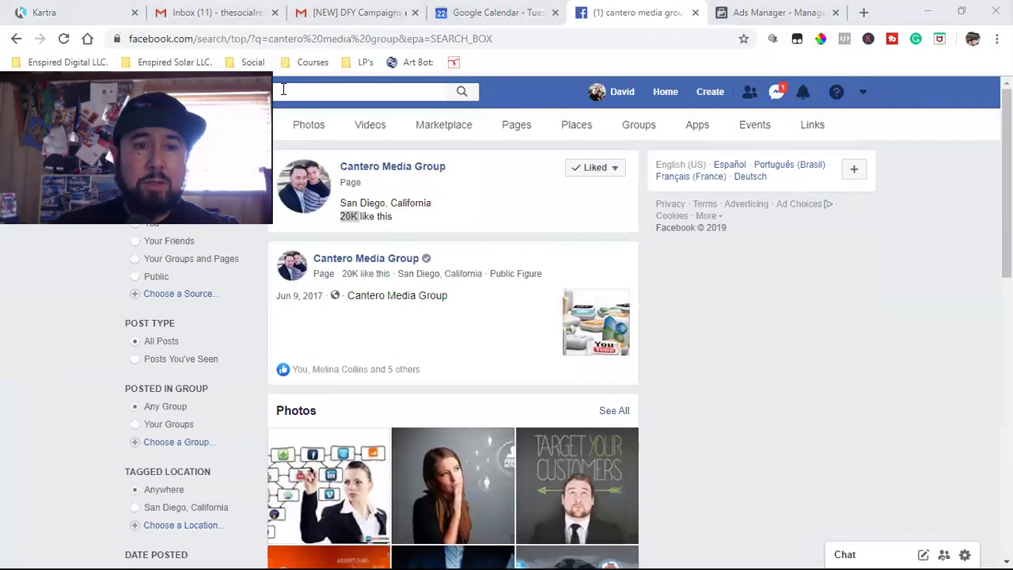
pyautogui.click(389, 168)
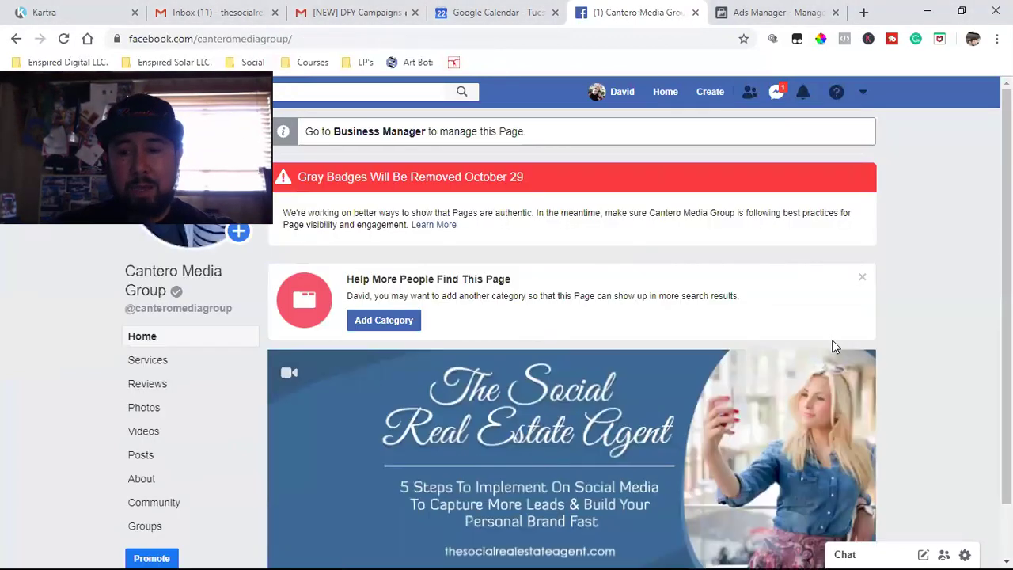
# - Dismiss the suggestion to add another category on the Cantero Media Group page and check the page's likes and follows
pyautogui.scroll(-1, 870, 380)
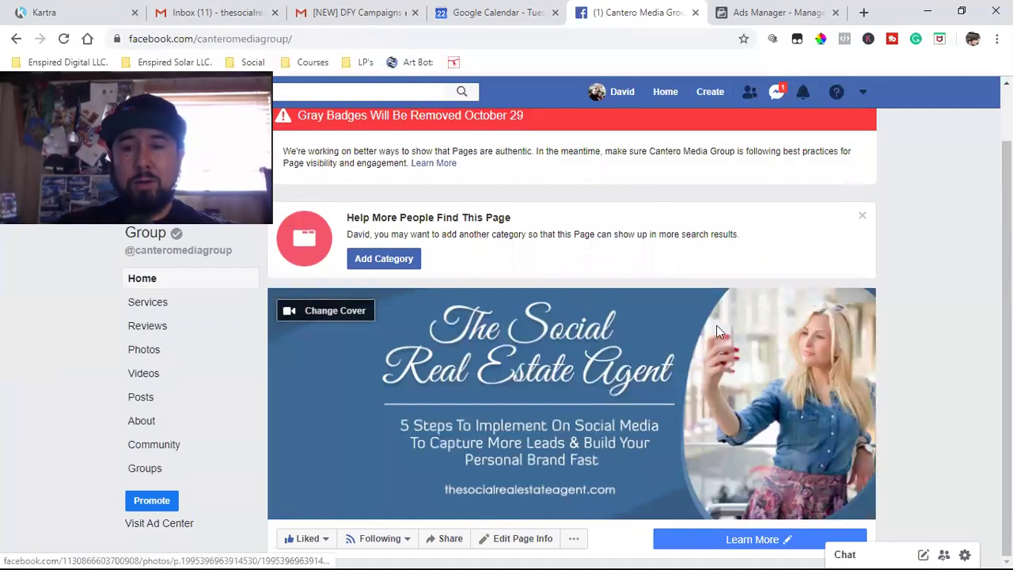
pyautogui.click(862, 216)
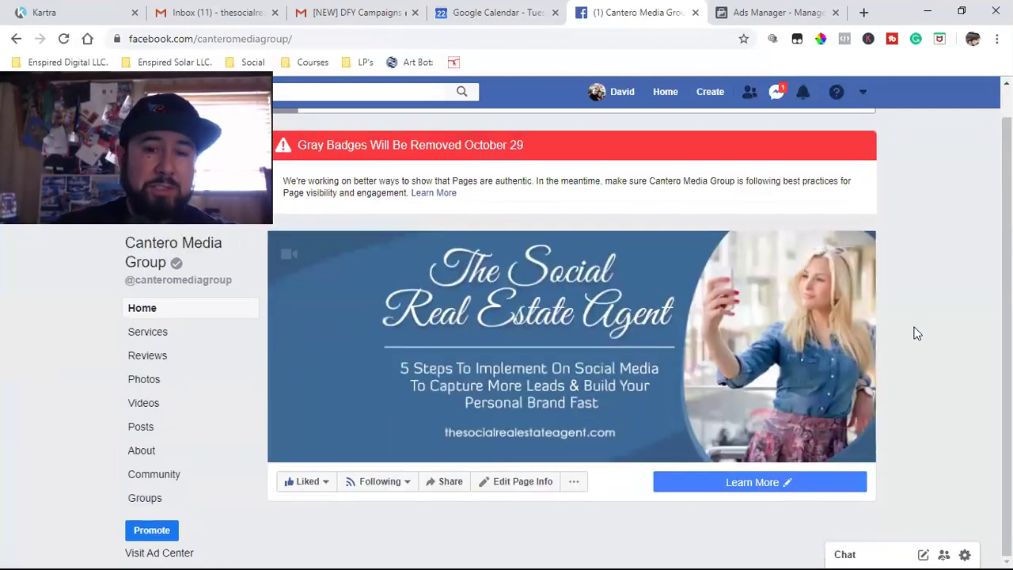
pyautogui.scroll(-9, 917, 357)
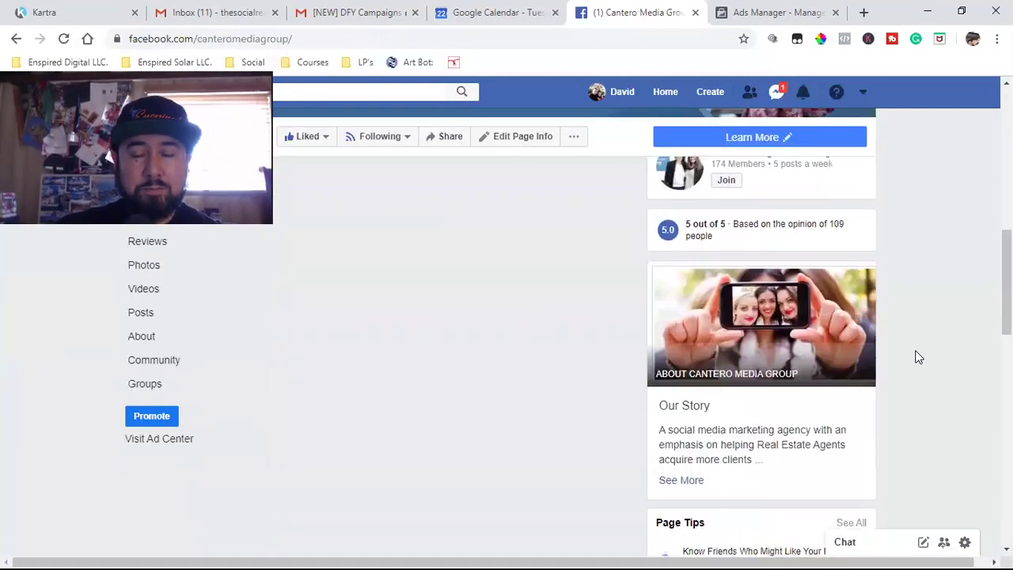
pyautogui.scroll(-5, 918, 358)
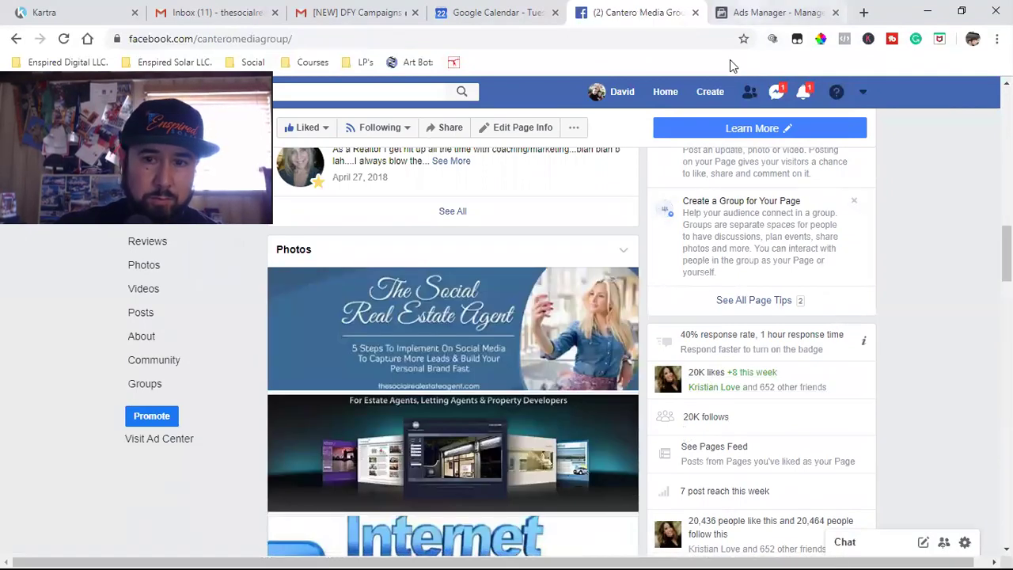
# - Switch to Ads Manager, review the active campaign's delivery, page likes and amount spent, and return to the Cantero Media Group page
pyautogui.click(756, 13)
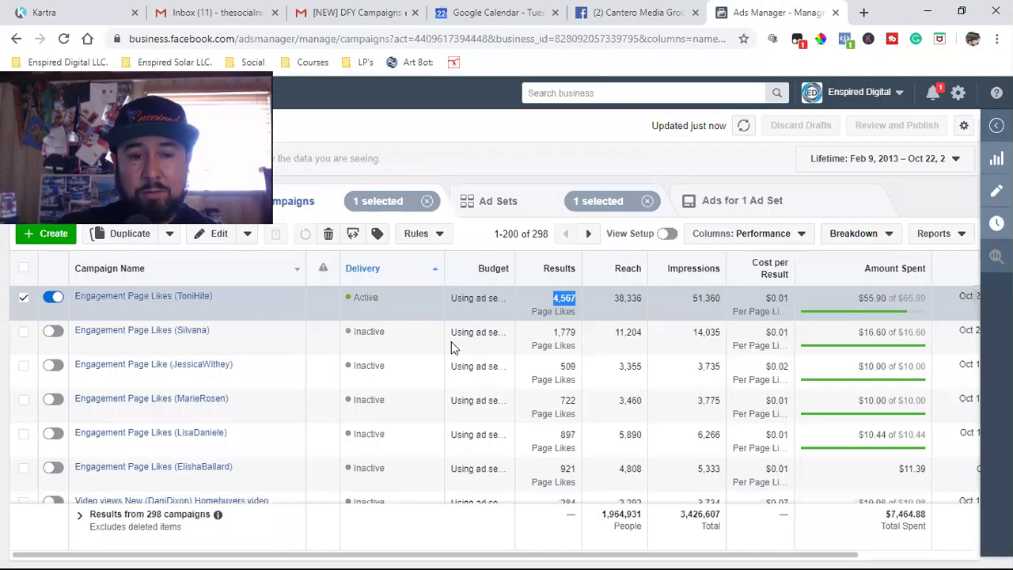
pyautogui.doubleClick(365, 297)
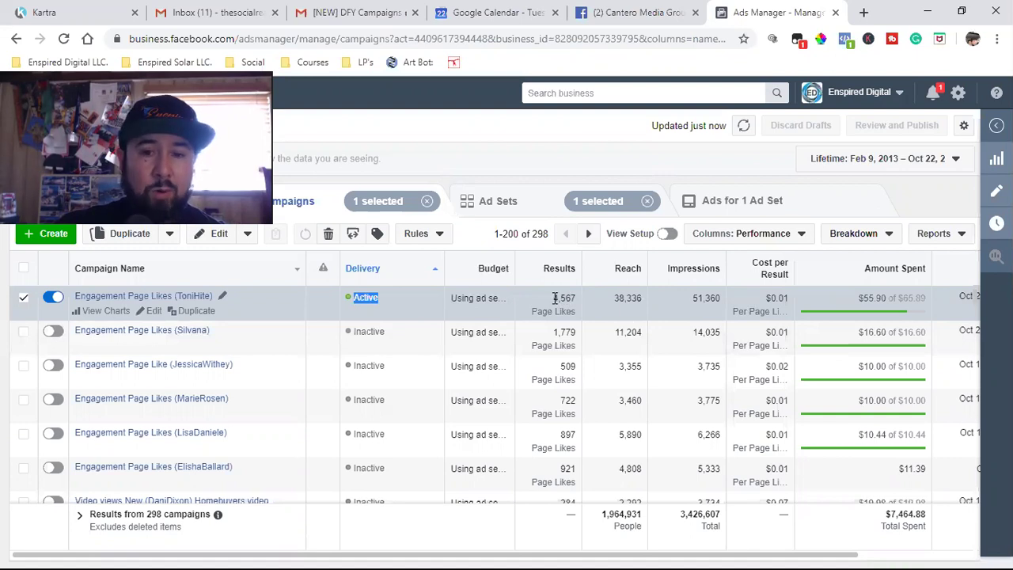
pyautogui.moveTo(554, 297); pyautogui.dragTo(576, 298)
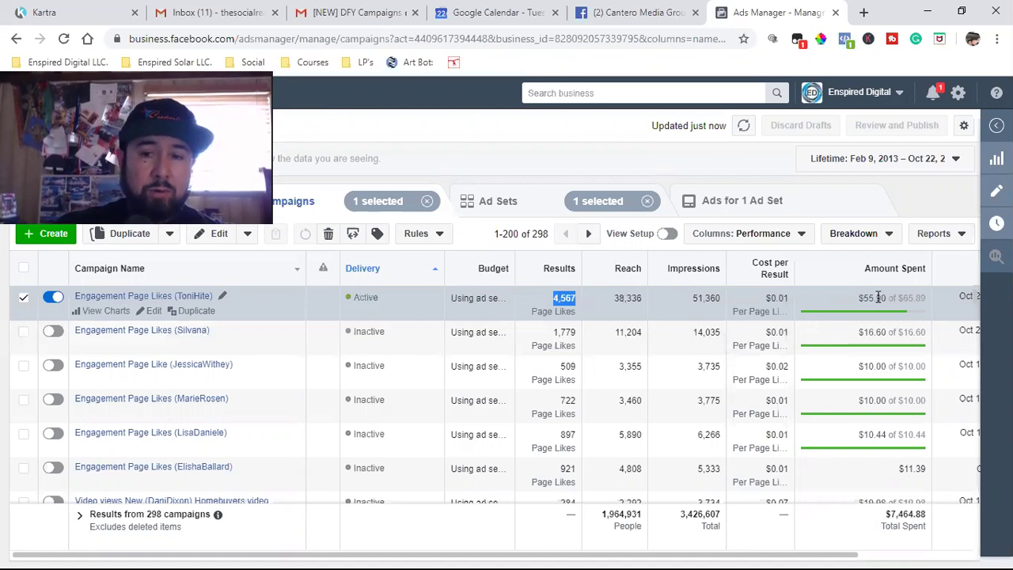
pyautogui.moveTo(887, 297); pyautogui.dragTo(868, 298)
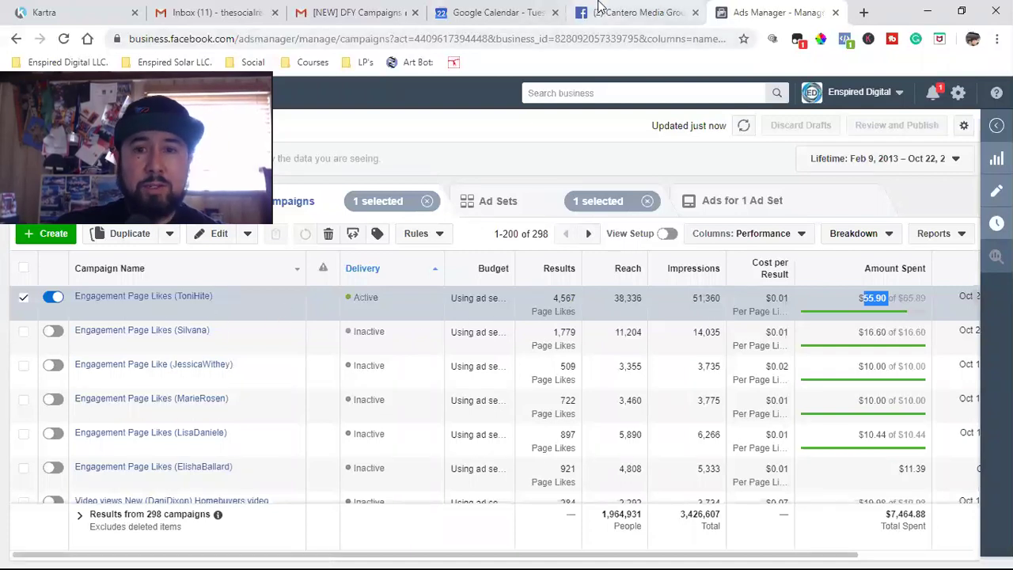
pyautogui.click(625, 12)
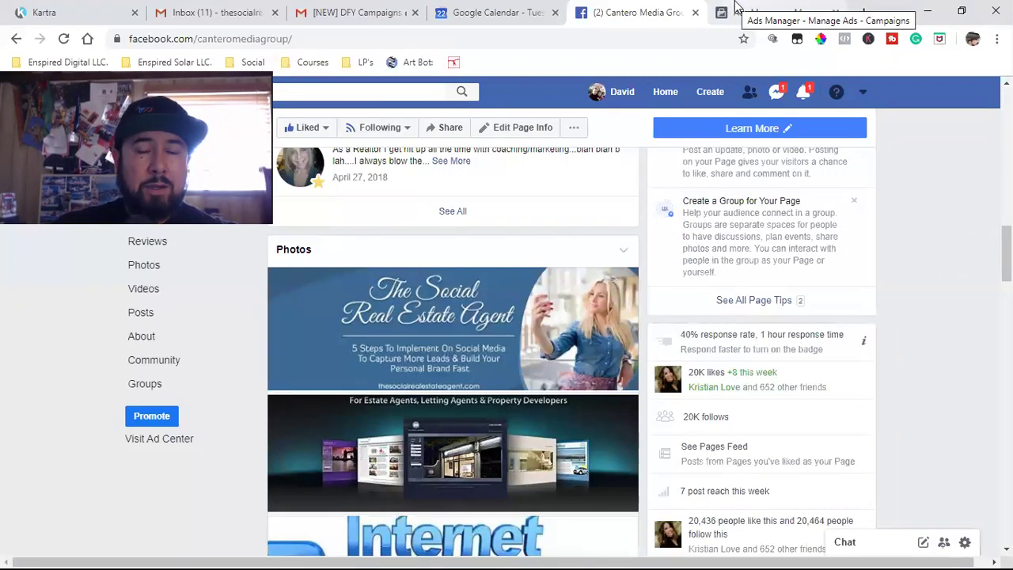
# - In Ads Manager, compare the active campaign's spending limit with its page-like results, and switch back to the Cantero Media Group page
pyautogui.click(734, 11)
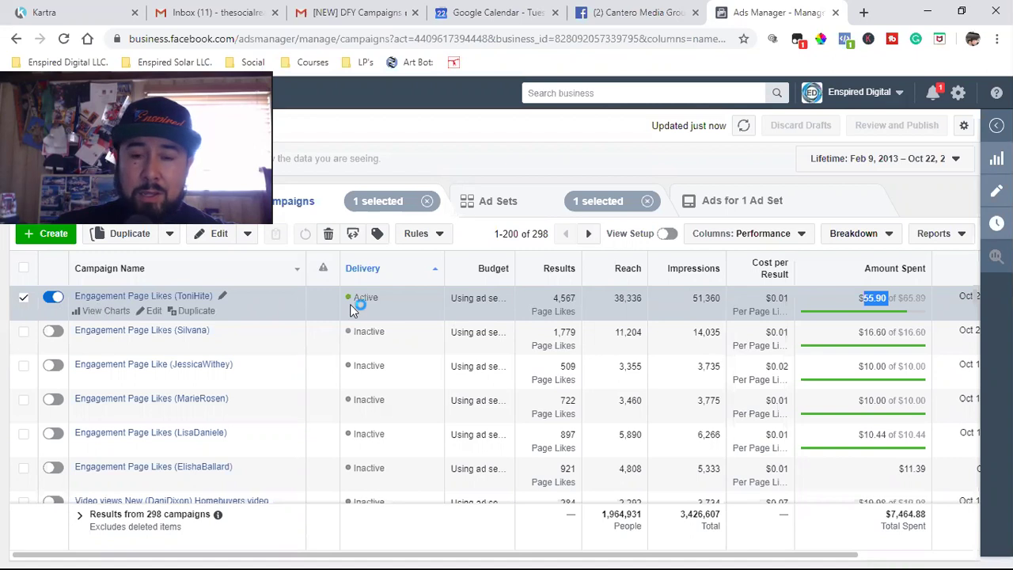
pyautogui.click(528, 308)
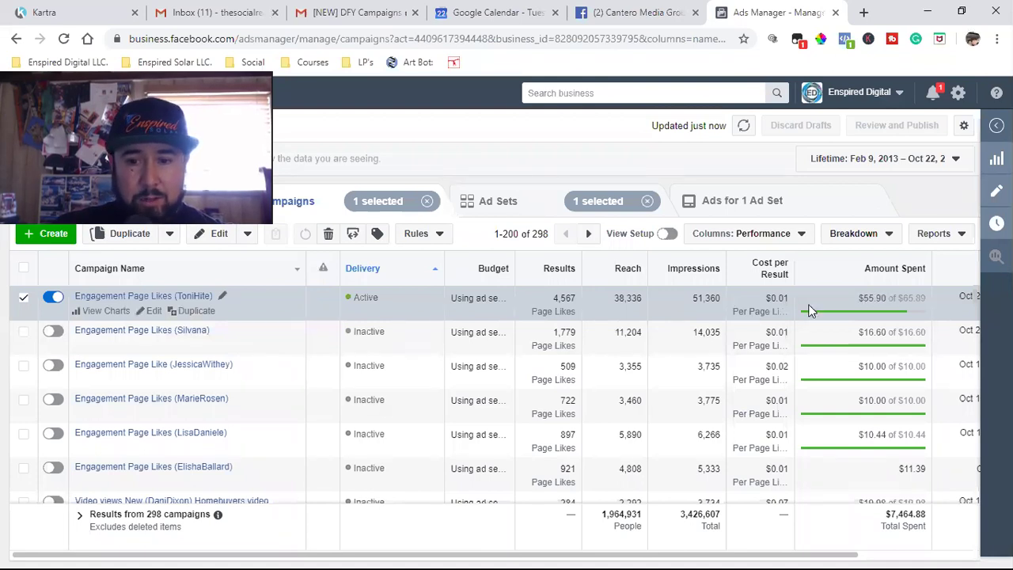
pyautogui.doubleClick(913, 300)
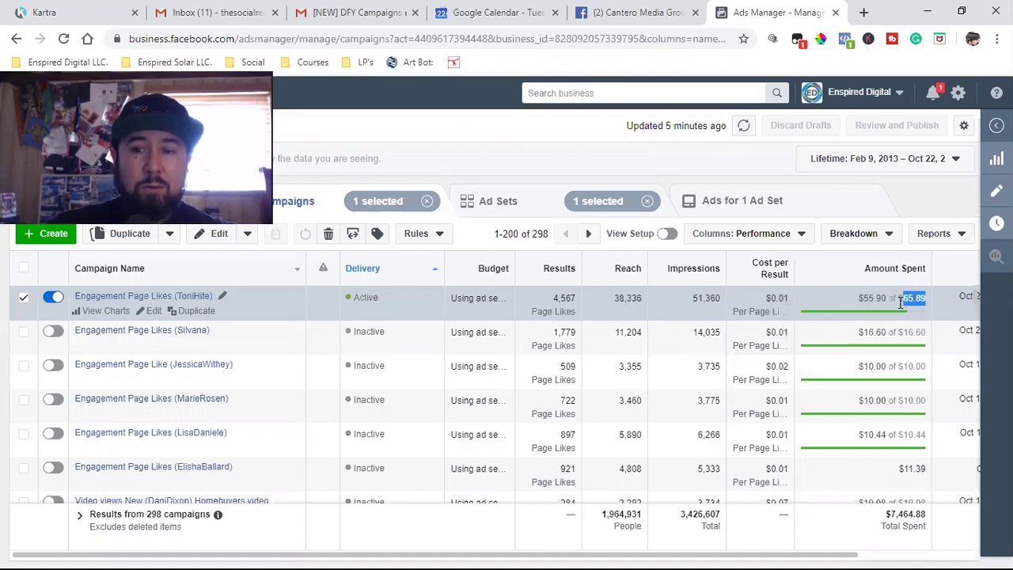
pyautogui.doubleClick(564, 299)
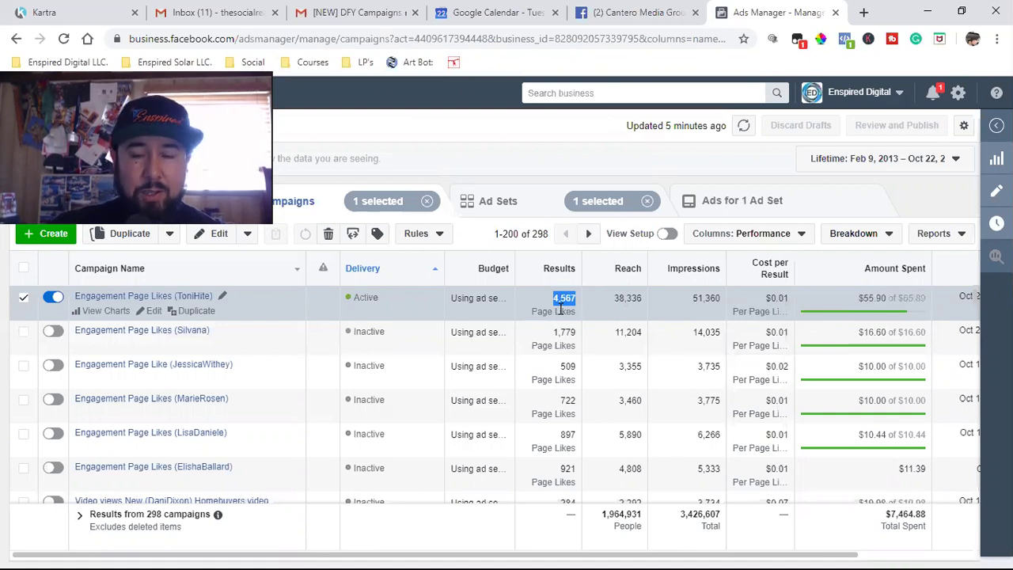
pyautogui.doubleClick(911, 298)
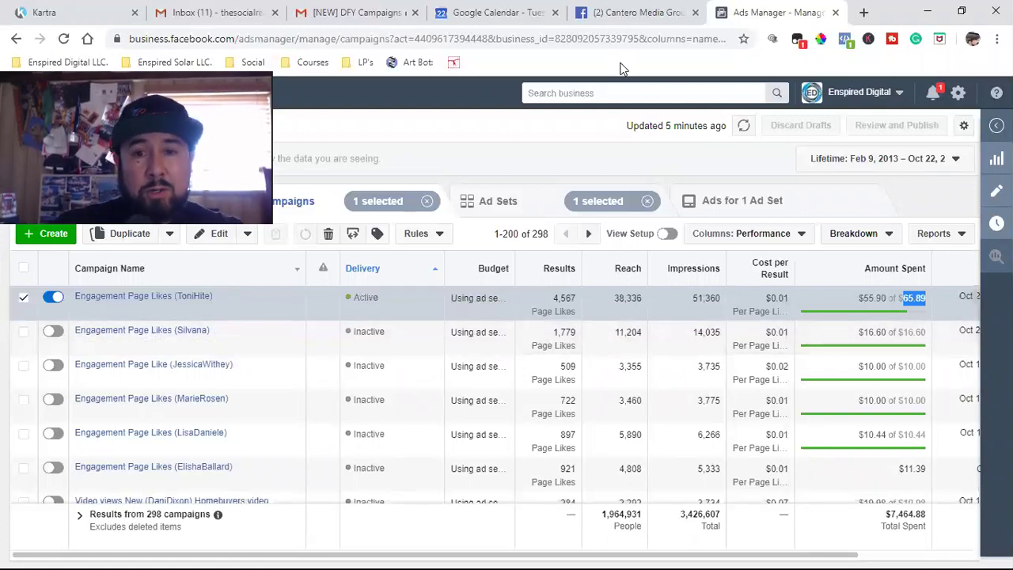
pyautogui.click(624, 8)
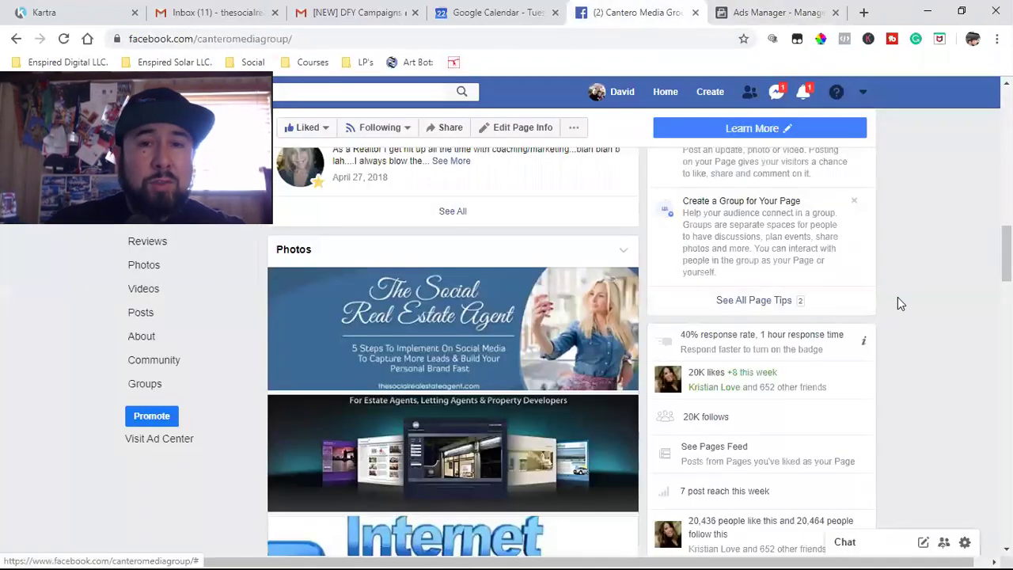